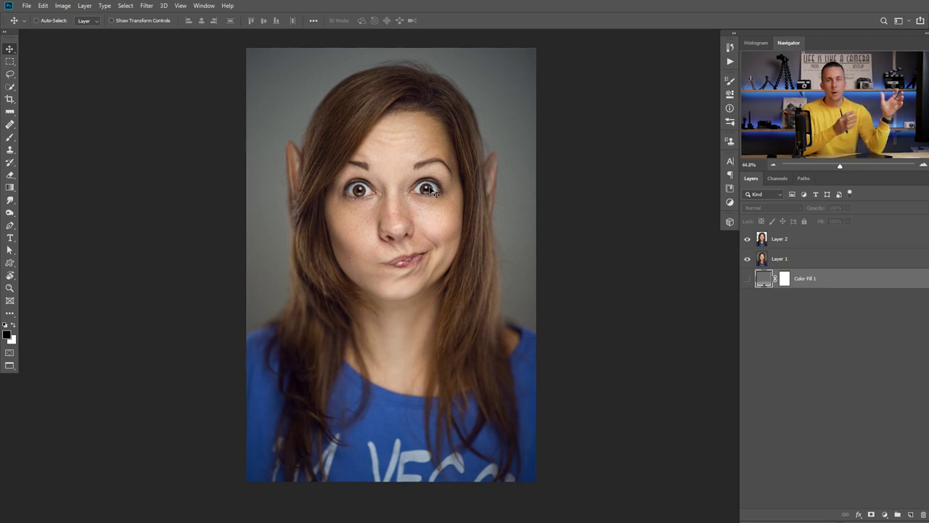
Check the cut-out by hiding and showing Layer 1, and duplicate Layer 2
{"action": "left_click", "coordinate": [748, 259]}
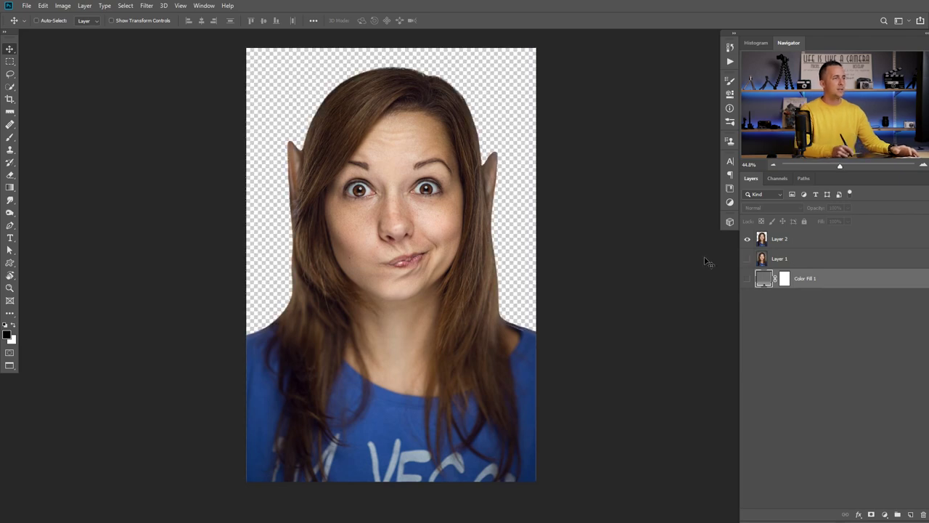
{"action": "left_click", "coordinate": [747, 259]}
{"action": "left_click", "coordinate": [786, 239]}
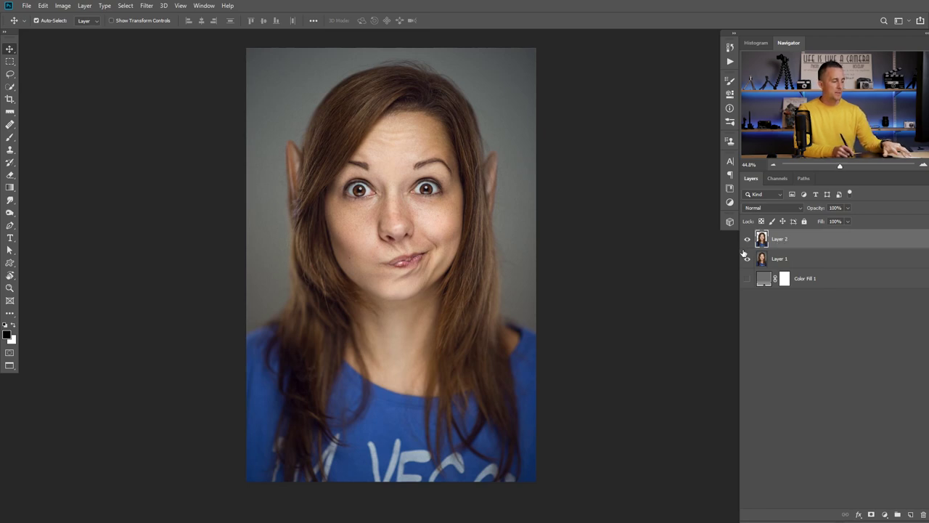
{"action": "key", "text": "ctrl+j"}
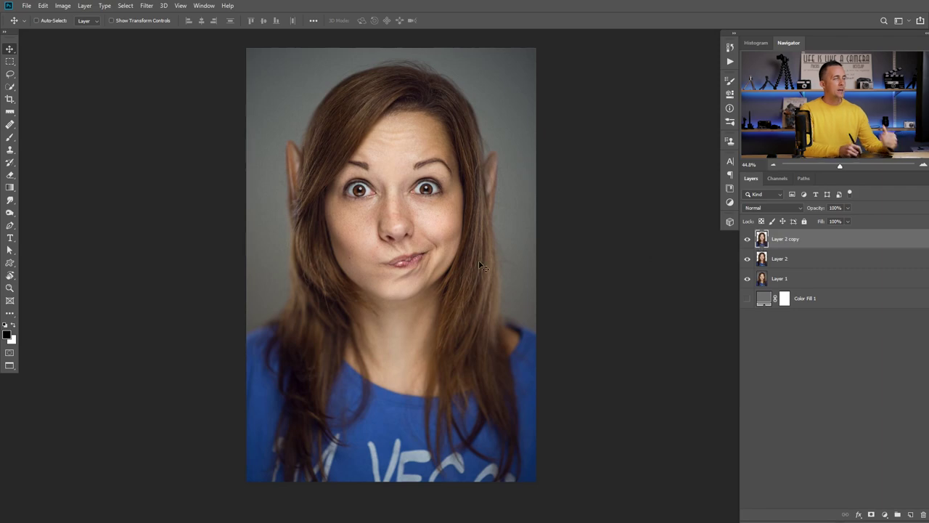
Try the Filter Gallery's artistic Cutout effect on the Layer 2 copy
{"action": "left_click", "coordinate": [146, 5]}
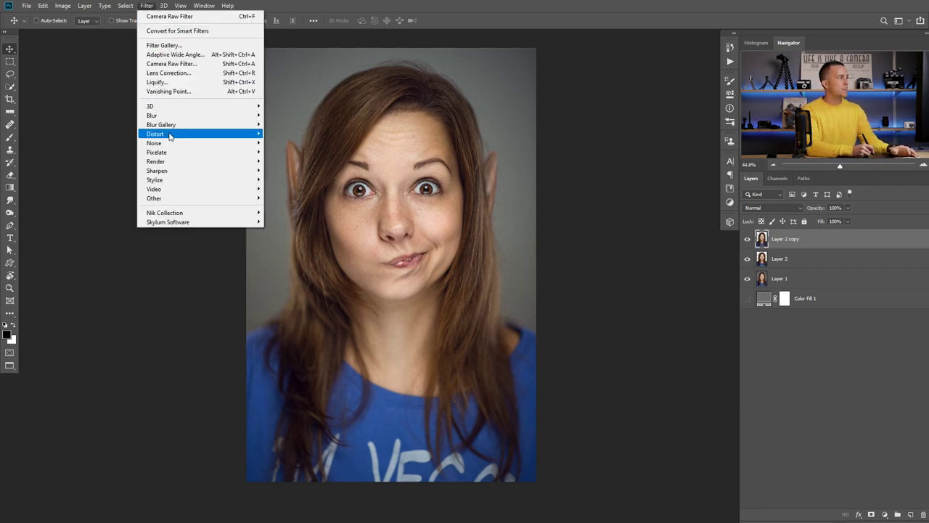
{"action": "left_click", "coordinate": [181, 47]}
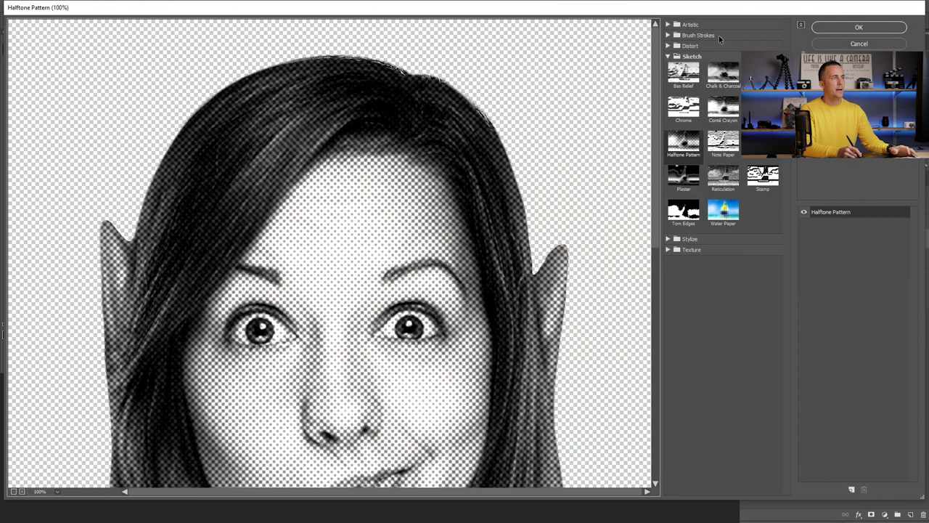
{"action": "left_click", "coordinate": [690, 24]}
{"action": "left_click", "coordinate": [719, 43]}
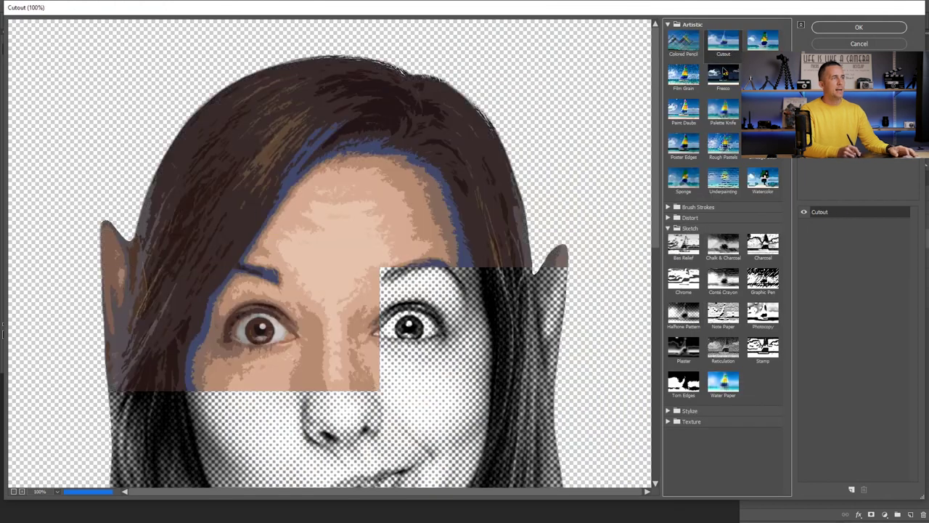
{"action": "key", "text": "ctrl+minus"}
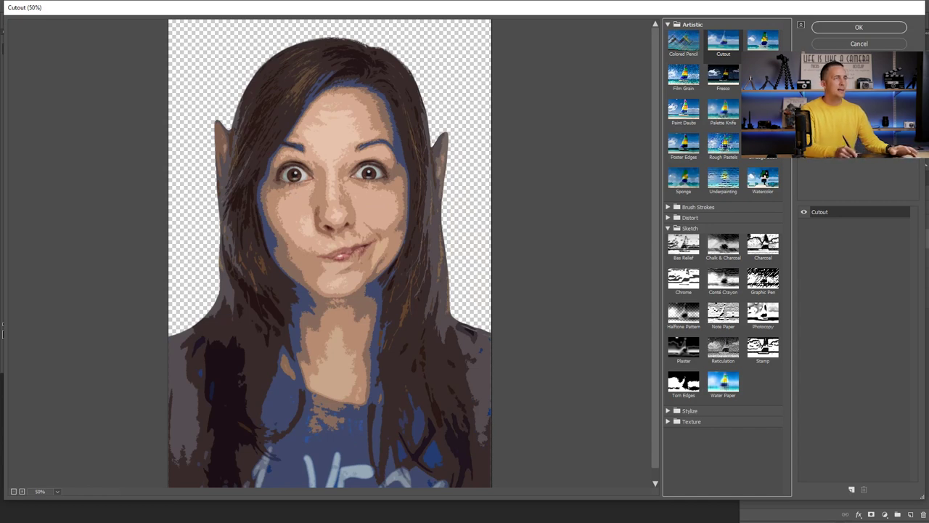
{"action": "key", "text": "Escape"}
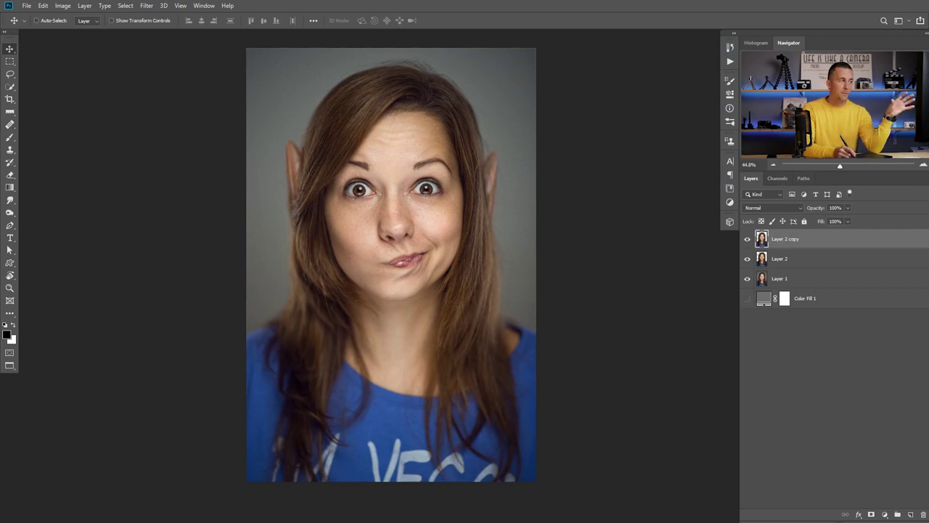
Try the Diffuse filter in Anisotropic mode on the Layer 2 copy and compare its preview
{"action": "left_click", "coordinate": [147, 6]}
{"action": "mouse_move", "coordinate": [183, 180]}
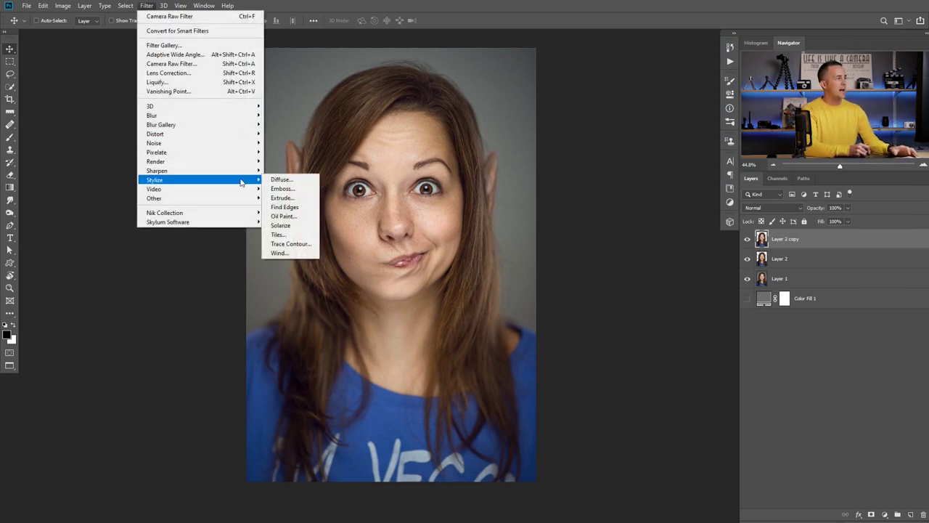
{"action": "left_click", "coordinate": [282, 179]}
{"action": "scroll", "coordinate": [407, 200], "scroll_direction": "up", "scroll_amount": 3}
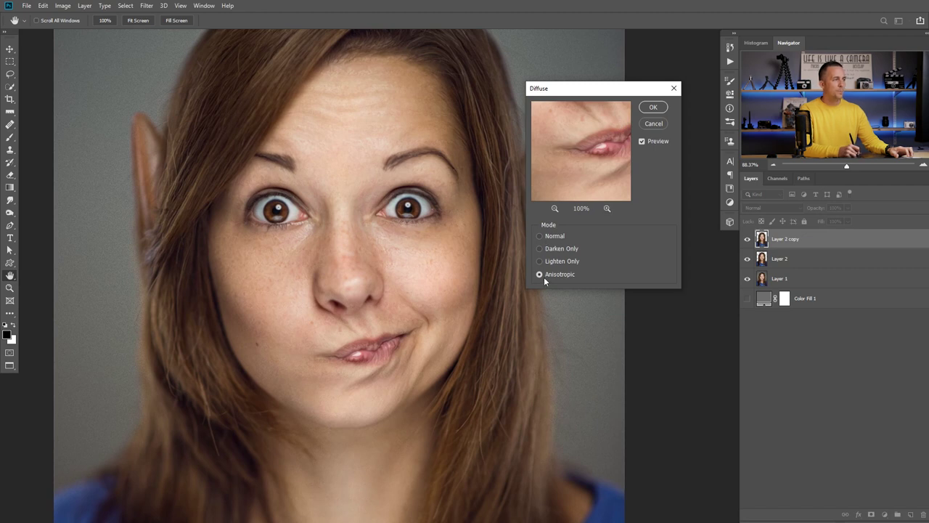
{"action": "left_click", "coordinate": [643, 141]}
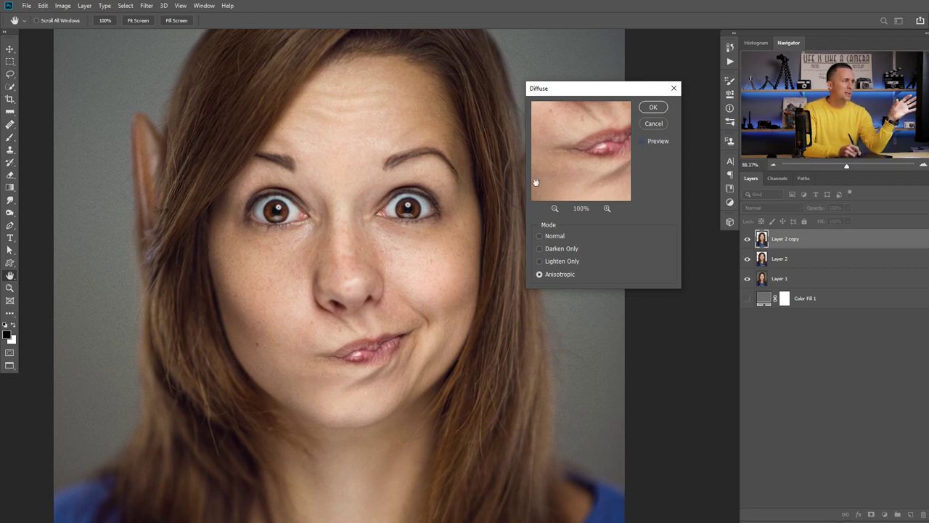
{"action": "key", "text": "Return"}
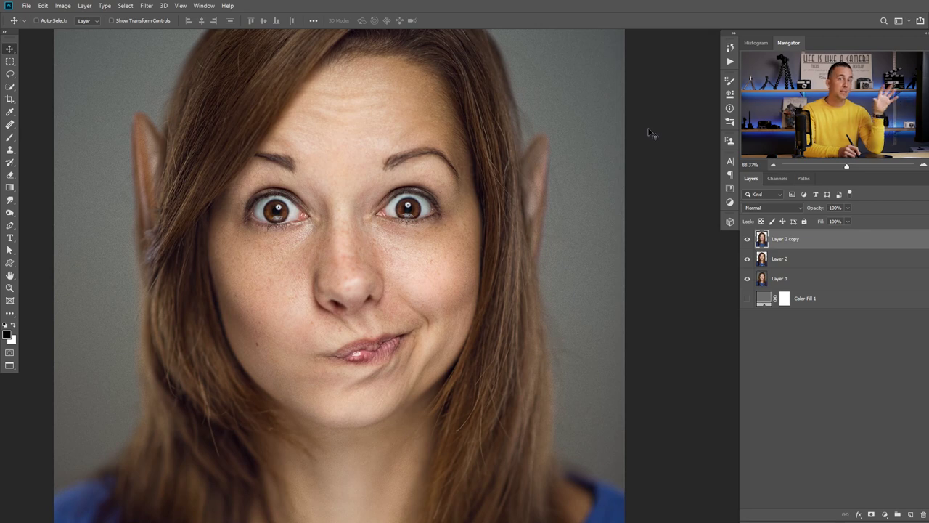
{"action": "scroll", "coordinate": [450, 199], "scroll_direction": "down", "scroll_amount": 5}
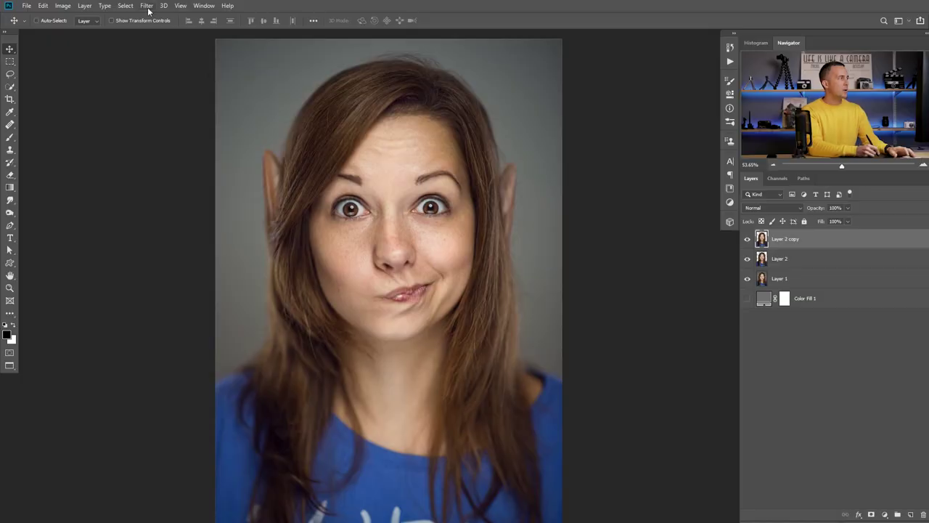
{"action": "left_click", "coordinate": [147, 6]}
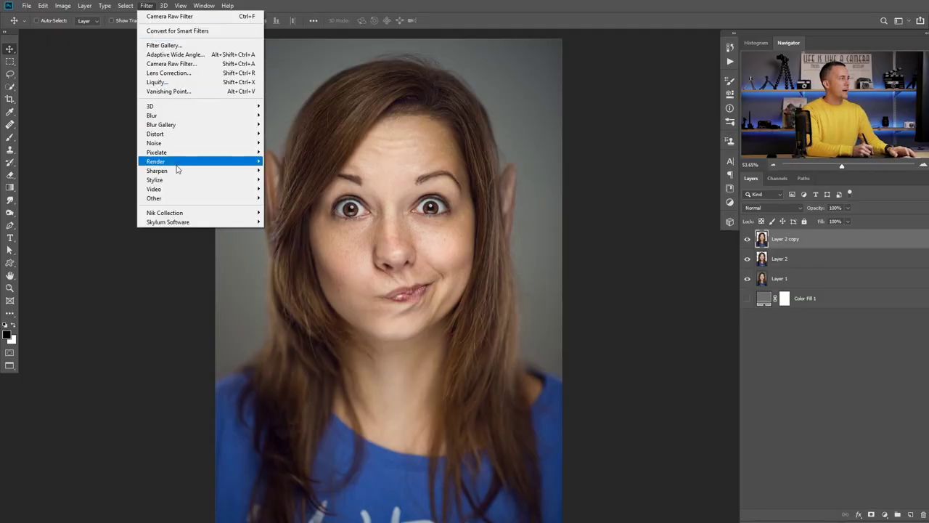
{"action": "mouse_move", "coordinate": [218, 172]}
{"action": "left_click", "coordinate": [290, 217]}
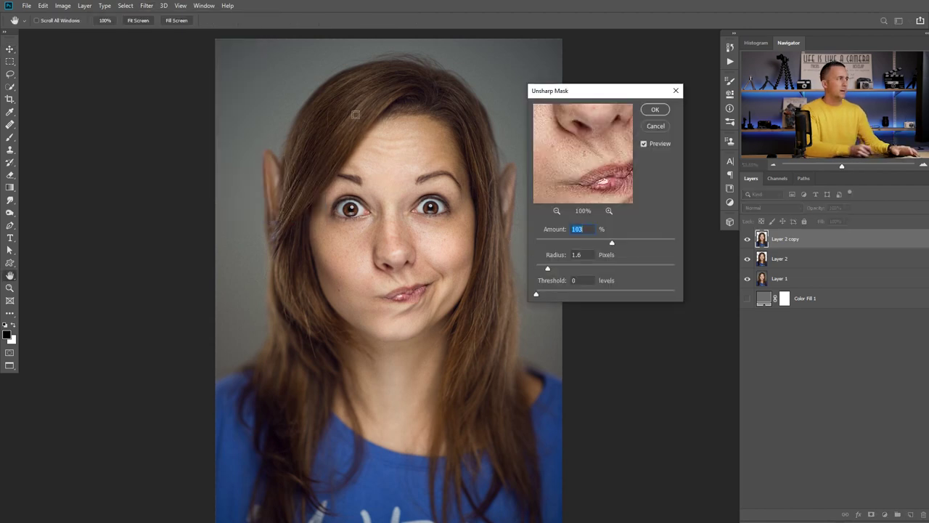
{"action": "key", "text": "Escape"}
Open the Layer 2 copy in the Camera Raw Filter and set the sharpening amount to 78
{"action": "left_click", "coordinate": [146, 5]}
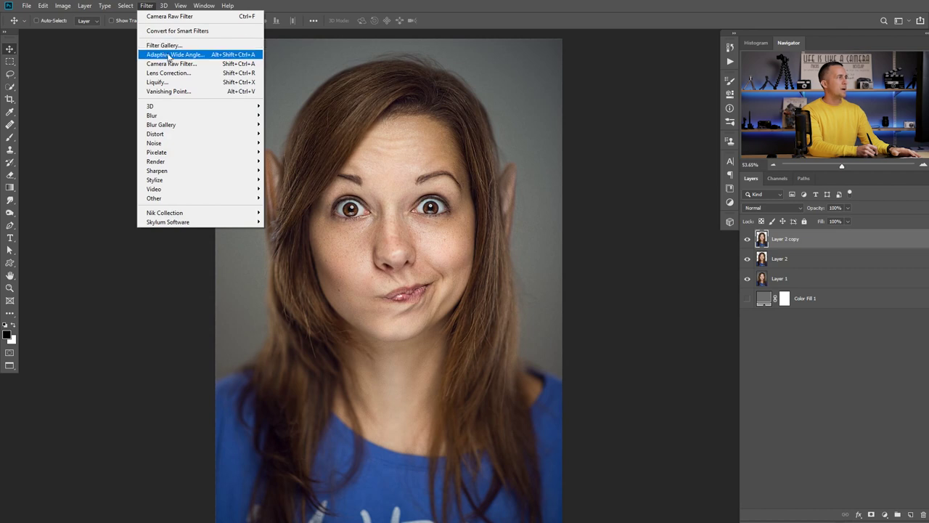
{"action": "left_click", "coordinate": [172, 63]}
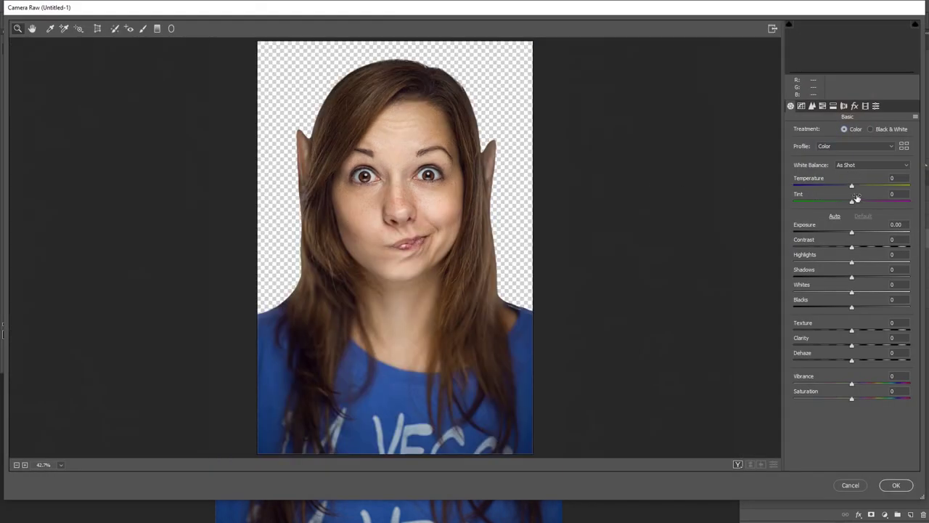
{"action": "left_click", "coordinate": [812, 106]}
{"action": "left_click_drag", "start_coordinate": [796, 146], "coordinate": [853, 146]}
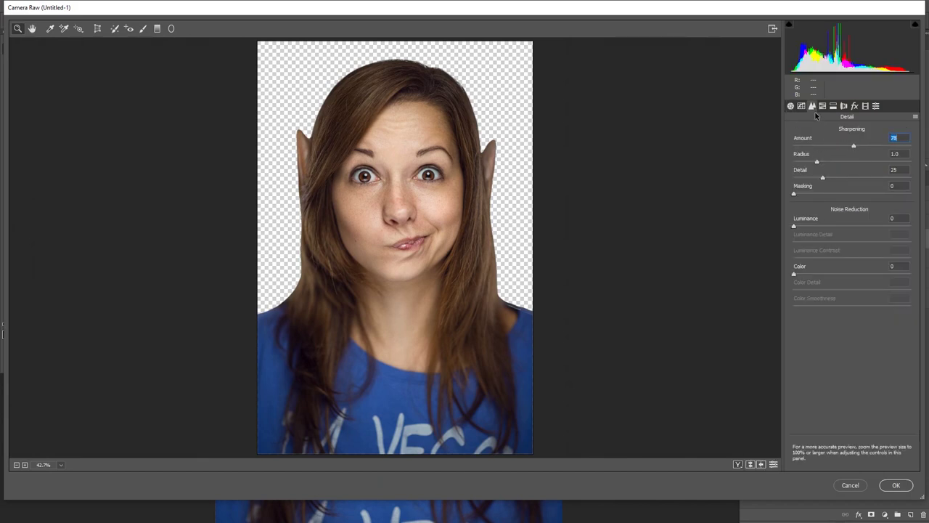
Set Shadows to +48, Texture to +9 and Clarity to +8 and apply the Camera Raw adjustments
{"action": "left_click", "coordinate": [791, 106]}
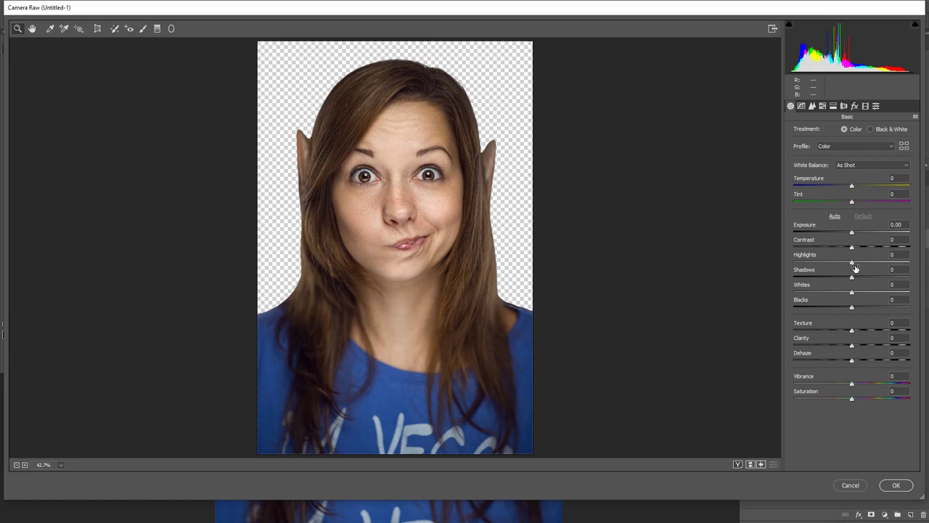
{"action": "left_click_drag", "start_coordinate": [852, 278], "coordinate": [880, 279]}
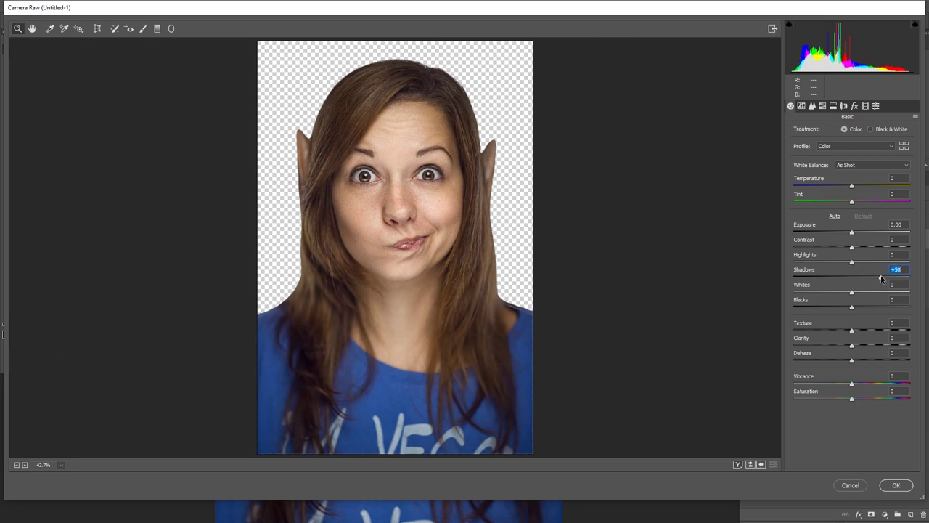
{"action": "left_click_drag", "start_coordinate": [851, 331], "coordinate": [856, 346]}
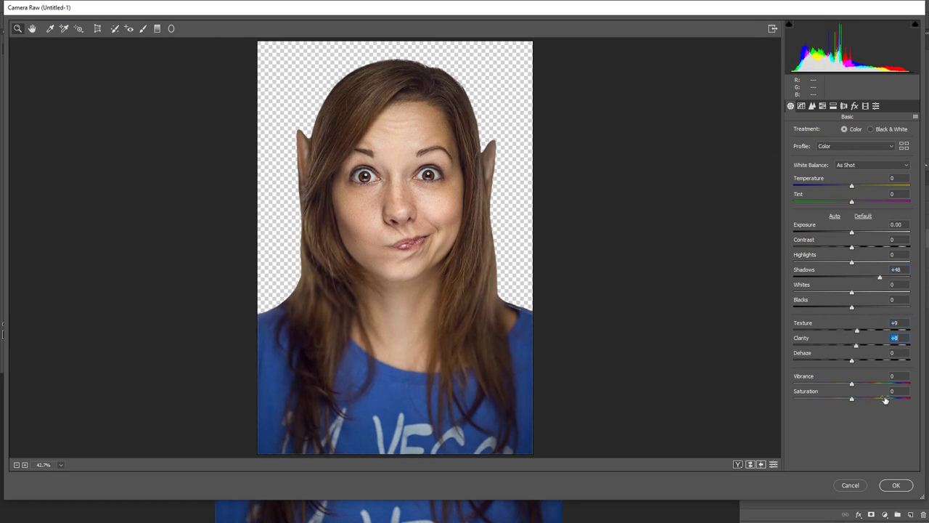
{"action": "left_click", "coordinate": [895, 485]}
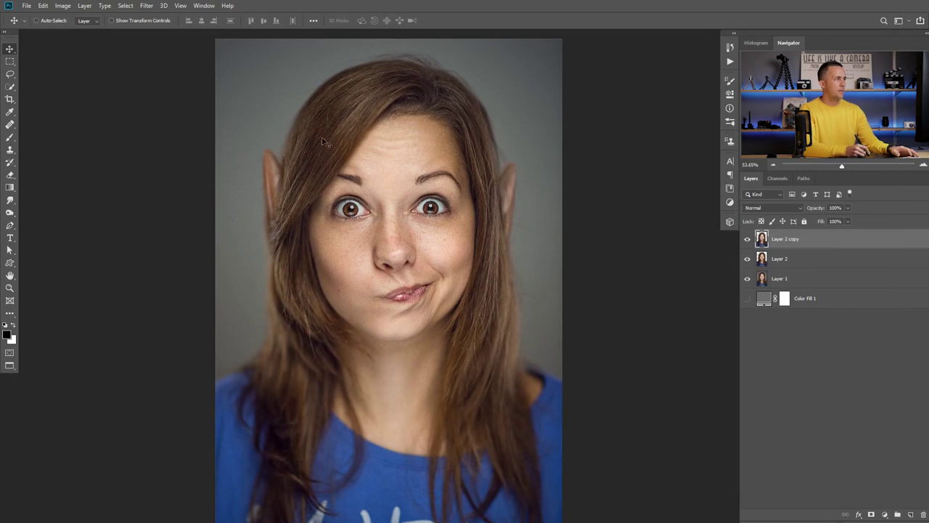
Set up an Unsharp Mask on the Layer 2 copy with an amount of 158% and a radius of 3.0 pixels
{"action": "left_click", "coordinate": [146, 6]}
{"action": "mouse_move", "coordinate": [239, 171]}
{"action": "left_click", "coordinate": [298, 214]}
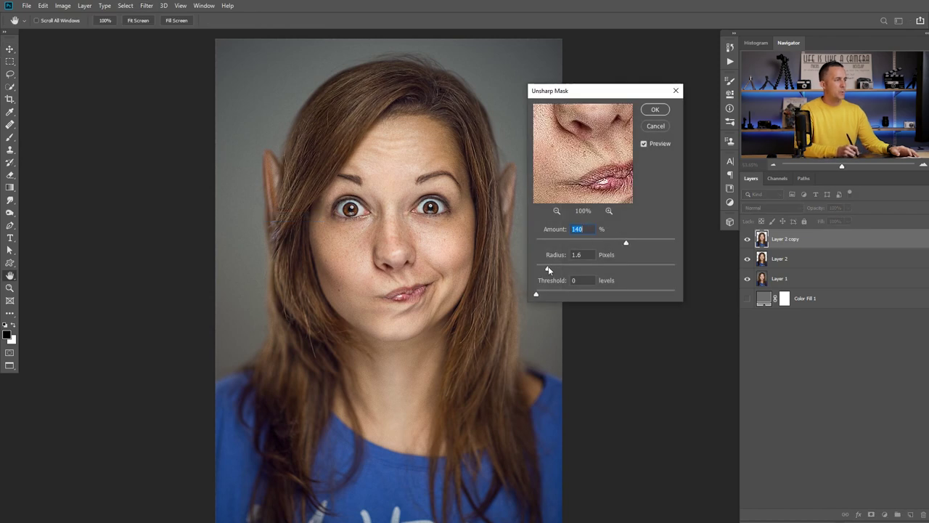
{"action": "left_click_drag", "start_coordinate": [557, 270], "coordinate": [558, 270]}
{"action": "scroll", "coordinate": [428, 236], "scroll_direction": "up", "scroll_amount": 2}
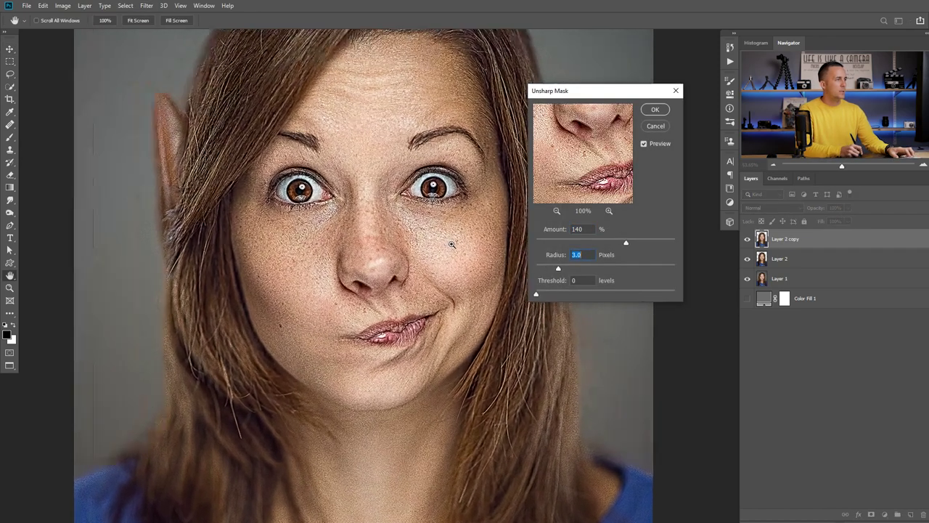
{"action": "left_click_drag", "start_coordinate": [626, 242], "coordinate": [630, 245]}
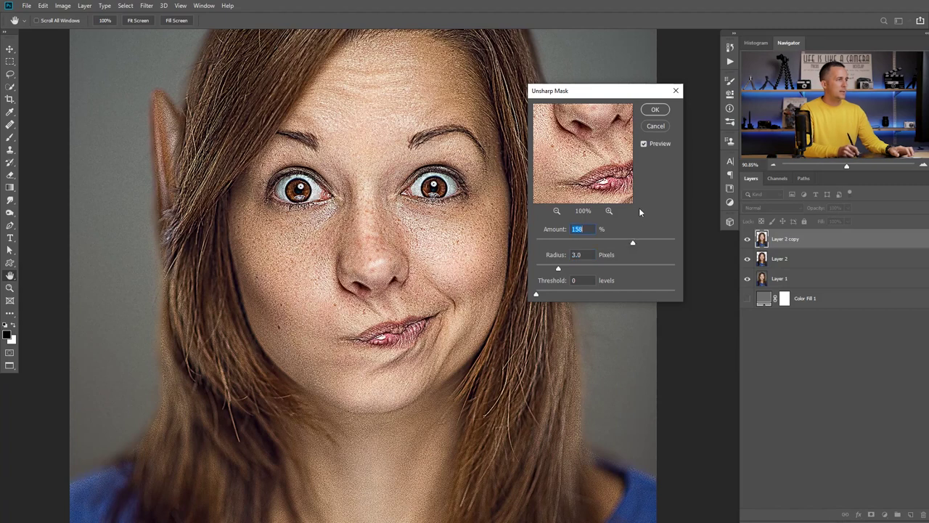
Apply the Unsharp Mask and compare the portrait with and without the sharpened layer
{"action": "left_click", "coordinate": [644, 143]}
{"action": "left_click", "coordinate": [644, 143]}
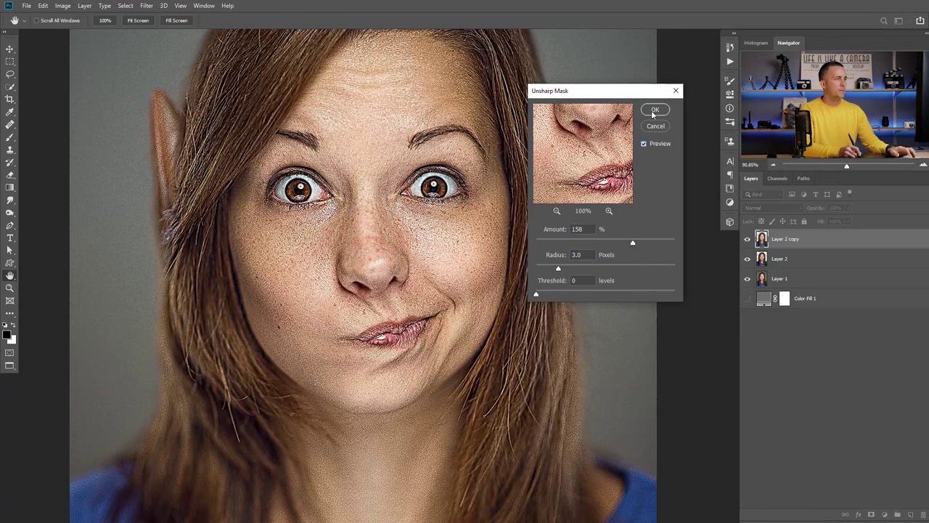
{"action": "left_click", "coordinate": [655, 109]}
{"action": "left_click", "coordinate": [748, 239]}
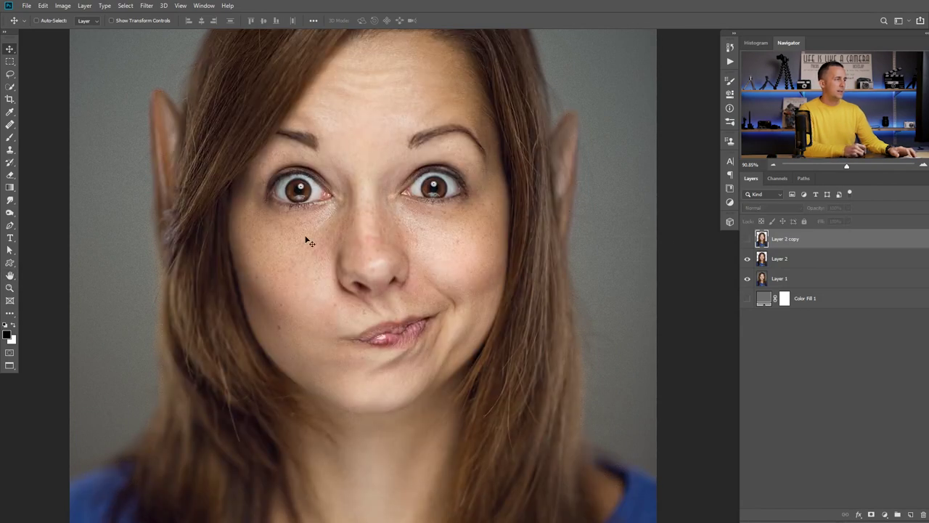
{"action": "left_click", "coordinate": [746, 239]}
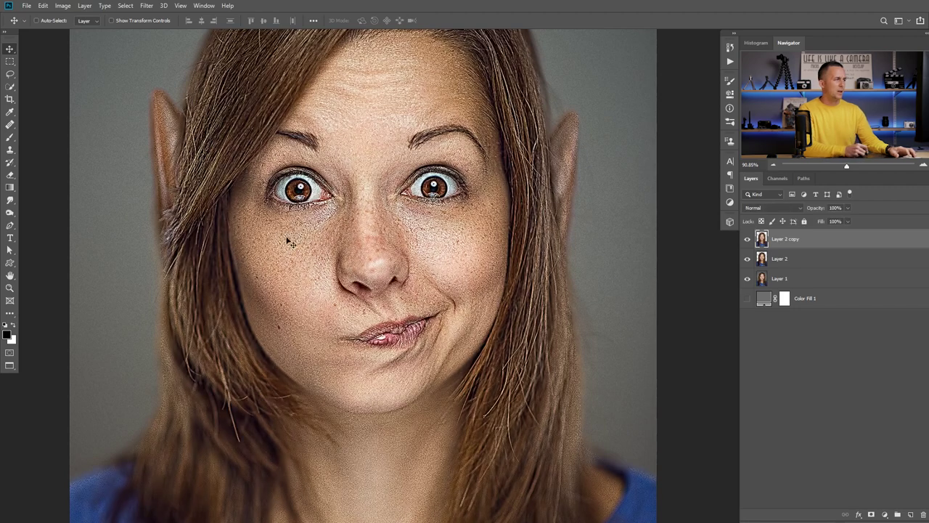
{"action": "scroll", "coordinate": [301, 88], "scroll_direction": "down", "scroll_amount": 5}
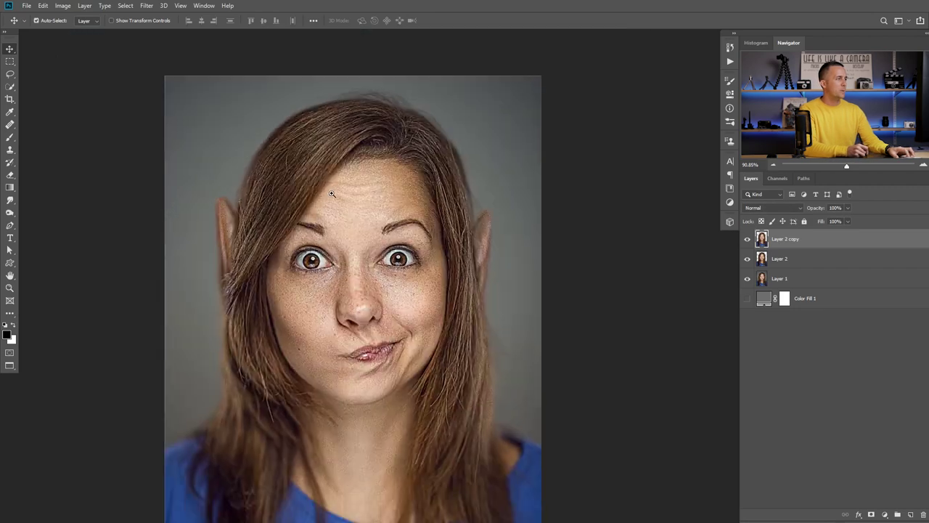
{"action": "scroll", "coordinate": [390, 177], "scroll_direction": "up", "scroll_amount": 3}
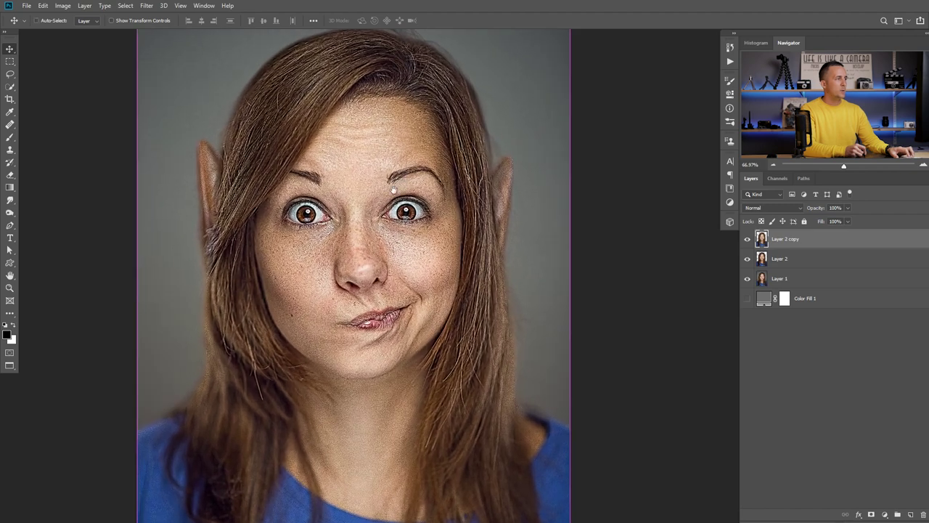
Apply the Diffuse filter in Anisotropic mode to the Layer 2 copy and inspect the face up close
{"action": "left_click", "coordinate": [143, 7]}
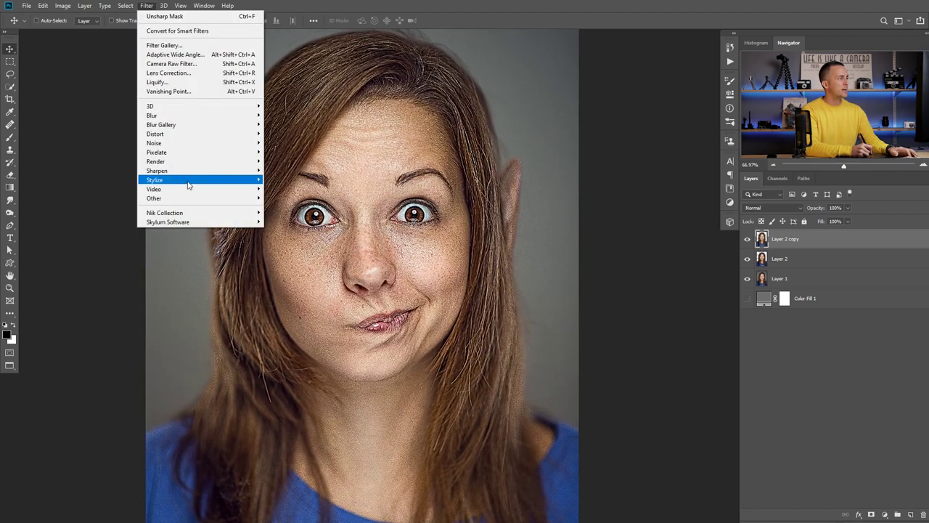
{"action": "mouse_move", "coordinate": [193, 180]}
{"action": "left_click", "coordinate": [282, 179]}
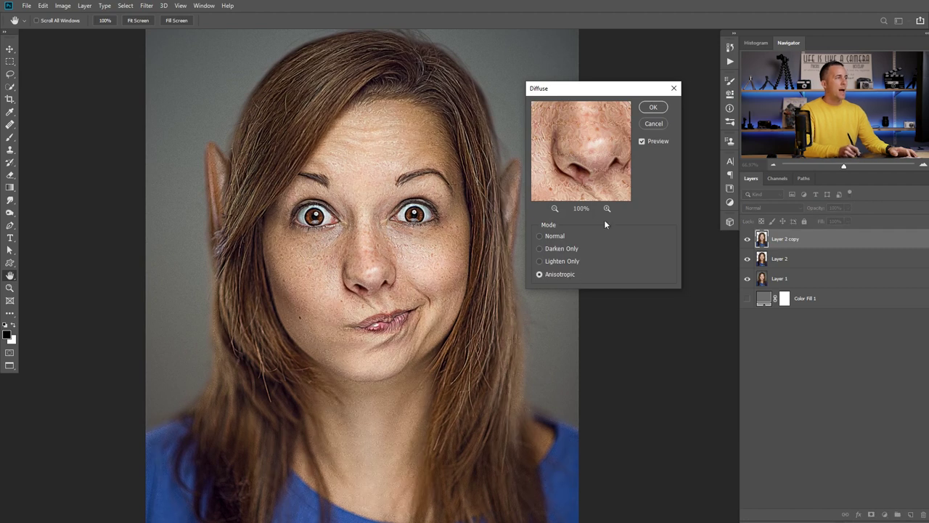
{"action": "left_click", "coordinate": [653, 109]}
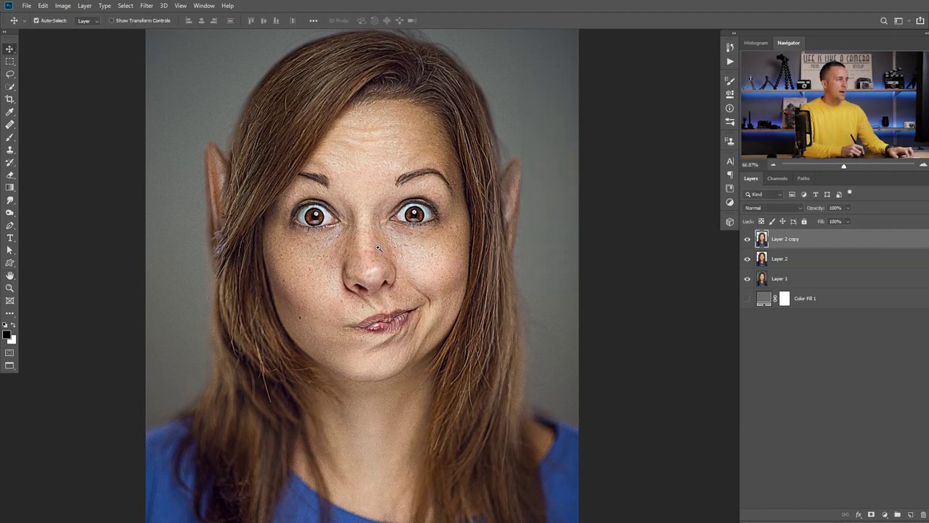
{"action": "left_click", "coordinate": [407, 250], "text": "ctrl"}
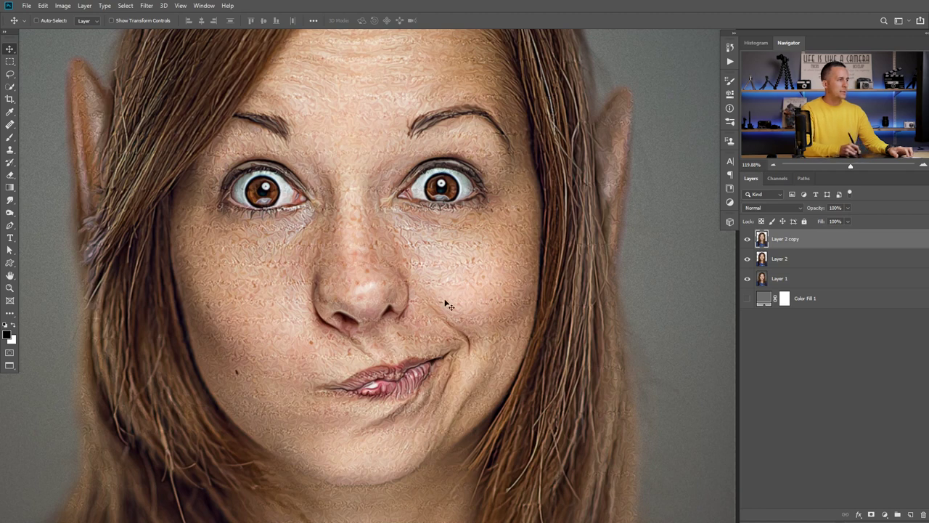
{"action": "scroll", "coordinate": [352, 109], "scroll_direction": "up", "scroll_amount": 2}
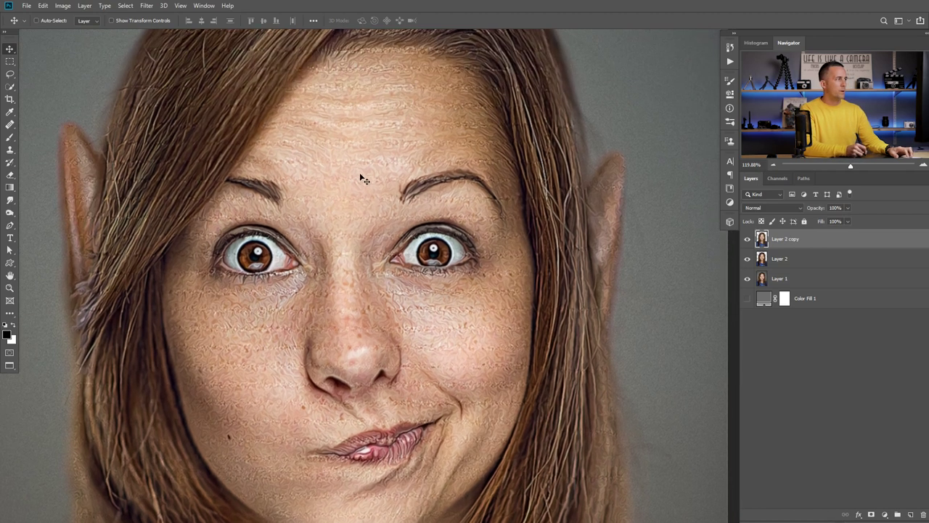
Rotate the whole image 90° clockwise and reapply the Diffuse filter to the Layer 2 copy
{"action": "scroll", "coordinate": [371, 207], "scroll_direction": "down", "scroll_amount": 2}
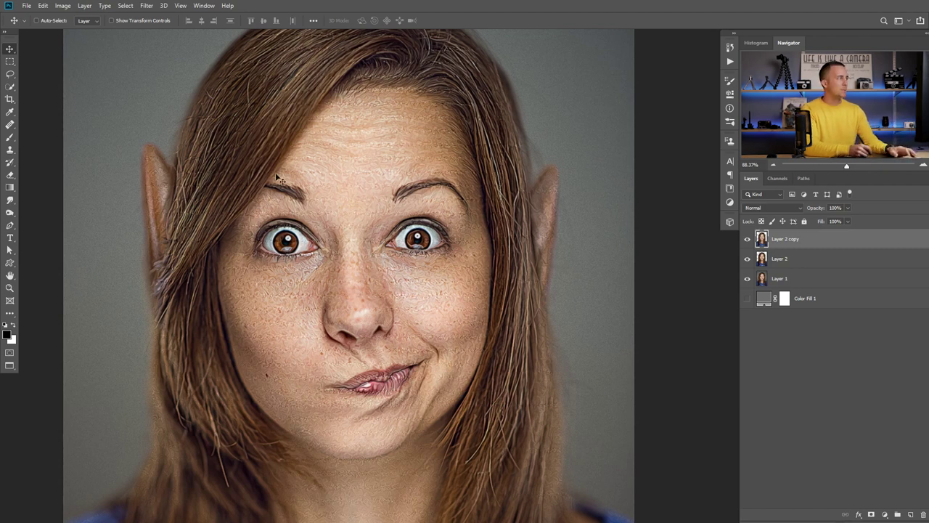
{"action": "scroll", "coordinate": [381, 201], "scroll_direction": "down", "scroll_amount": 3}
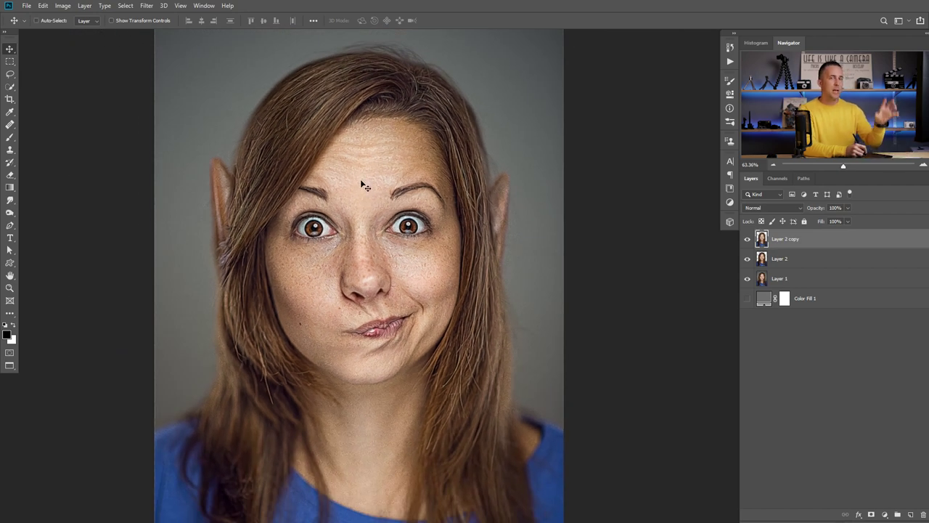
{"action": "left_click", "coordinate": [67, 6]}
{"action": "mouse_move", "coordinate": [91, 97]}
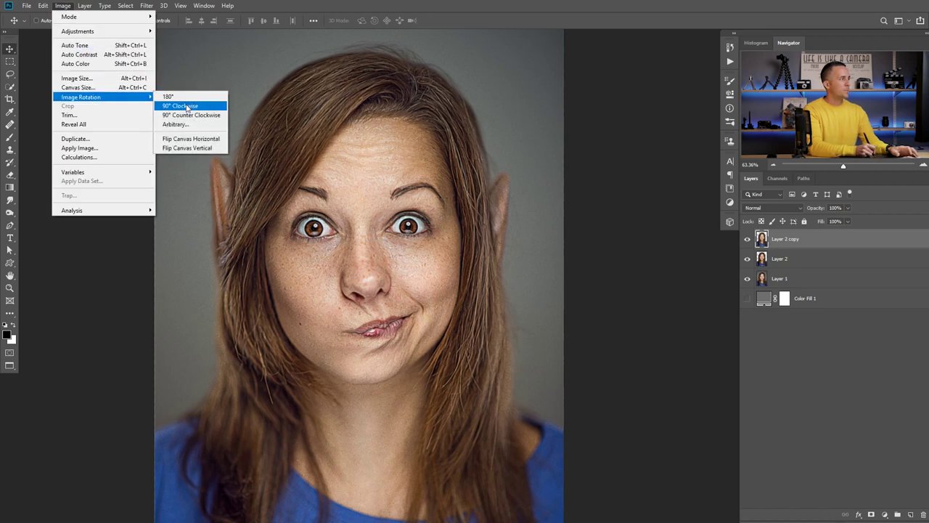
{"action": "left_click", "coordinate": [188, 110]}
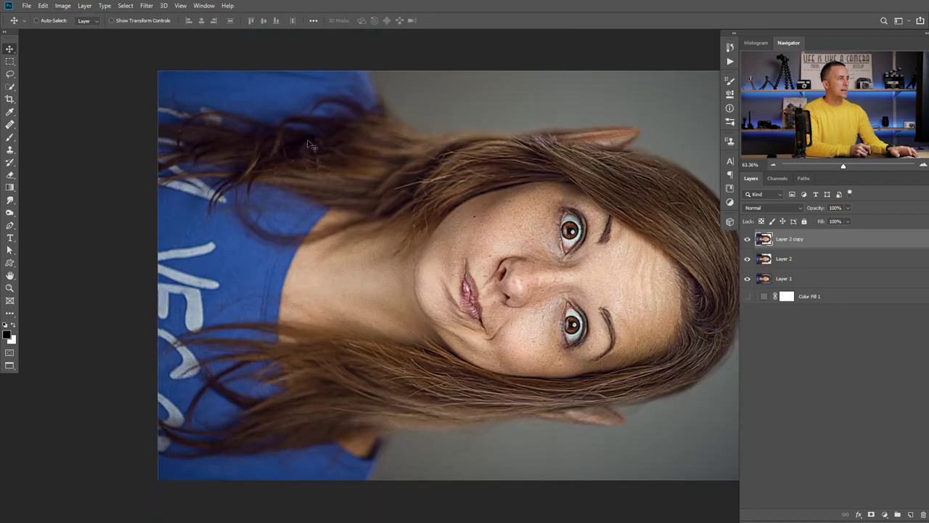
{"action": "left_click", "coordinate": [148, 8]}
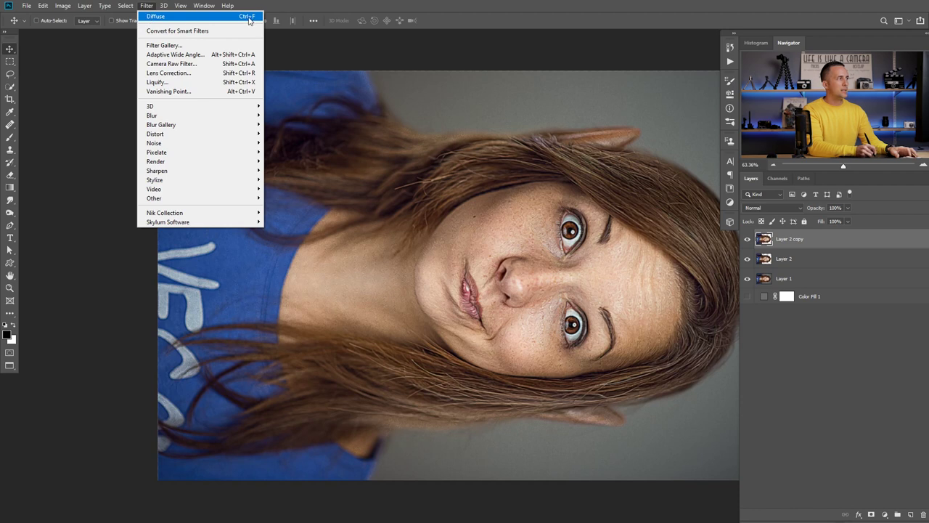
{"action": "left_click", "coordinate": [191, 17]}
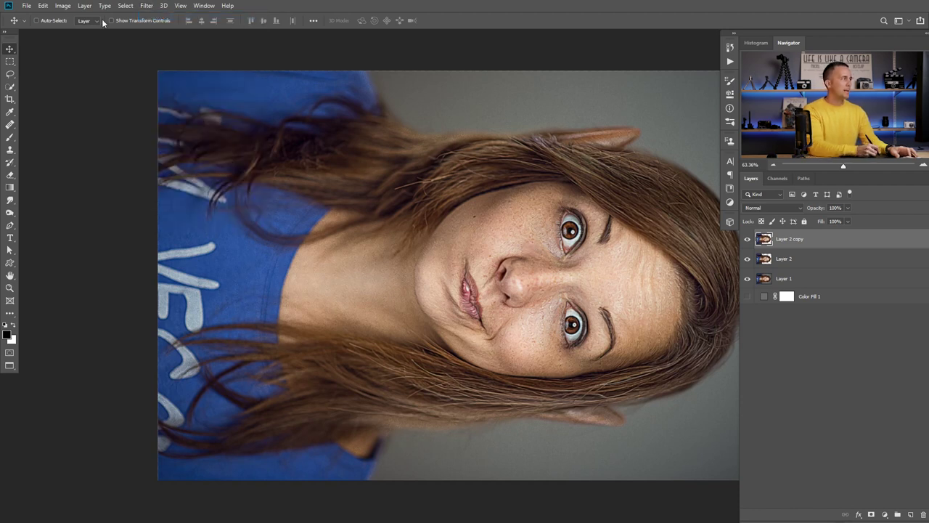
Rotate the image another 90° clockwise so the portrait is upside down
{"action": "left_click", "coordinate": [62, 5]}
{"action": "left_click", "coordinate": [80, 87]}
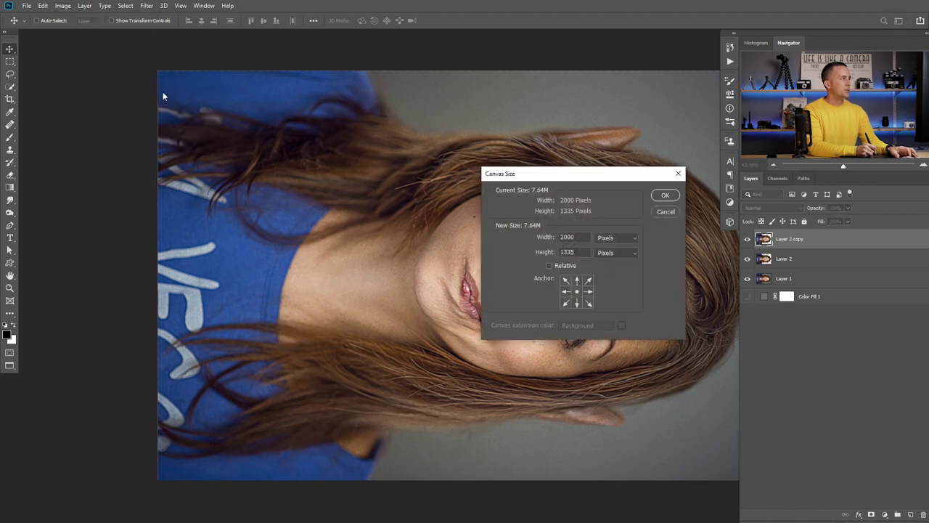
{"action": "key", "text": "Escape"}
{"action": "left_click", "coordinate": [62, 5]}
{"action": "mouse_move", "coordinate": [103, 95]}
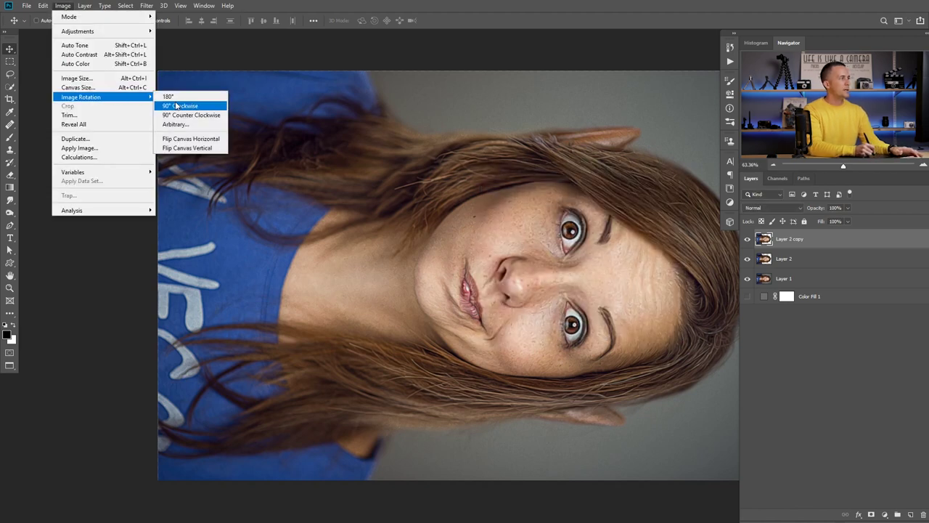
{"action": "left_click", "coordinate": [180, 107]}
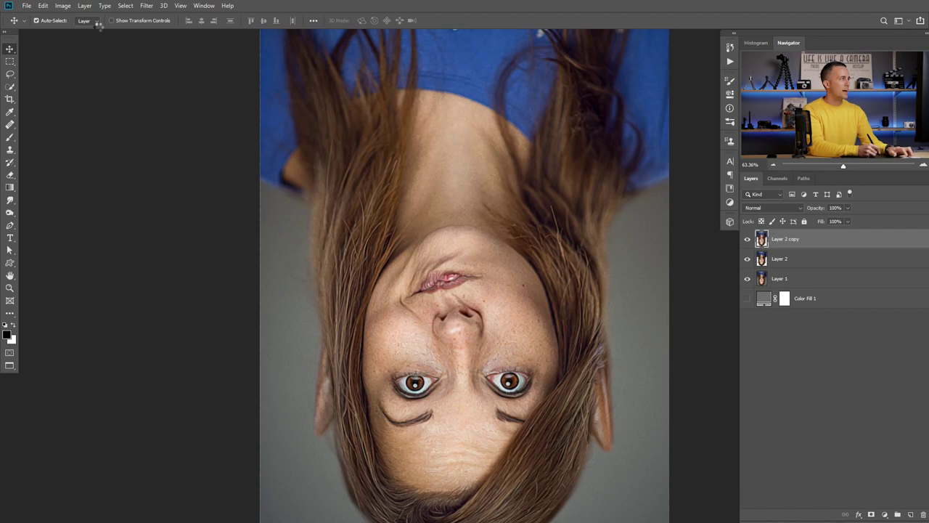
Rotate the image 90° clockwise two more times to bring the portrait back upright
{"action": "left_click", "coordinate": [63, 6]}
{"action": "mouse_move", "coordinate": [87, 95]}
{"action": "left_click", "coordinate": [190, 107]}
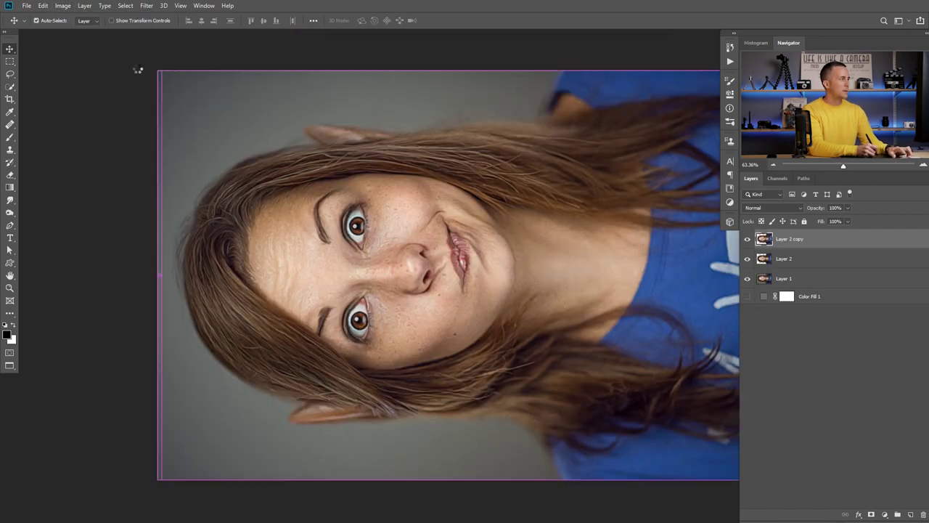
{"action": "left_click", "coordinate": [63, 6]}
{"action": "mouse_move", "coordinate": [93, 97]}
{"action": "left_click", "coordinate": [178, 108]}
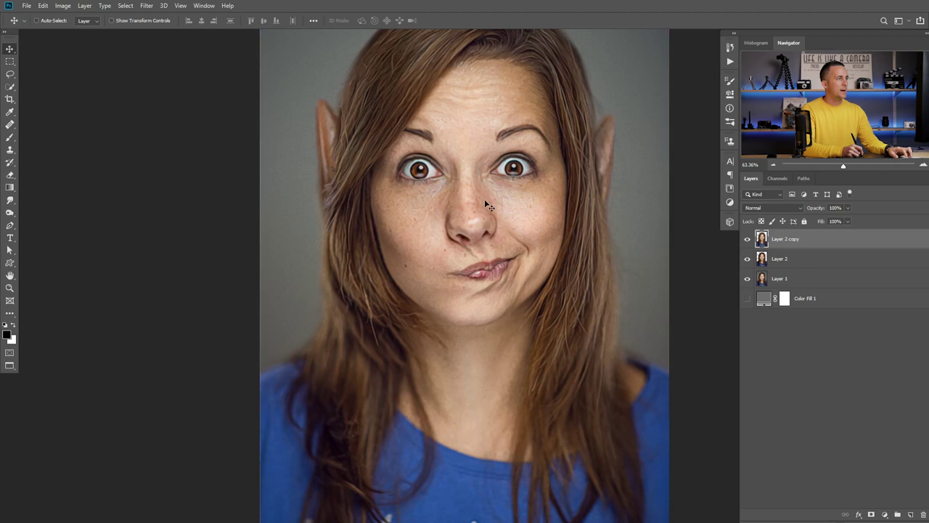
Compare the portrait with and without the diffused Layer 2 copy, both up close and at a wider view
{"action": "scroll", "coordinate": [487, 198], "scroll_direction": "up", "scroll_amount": 5}
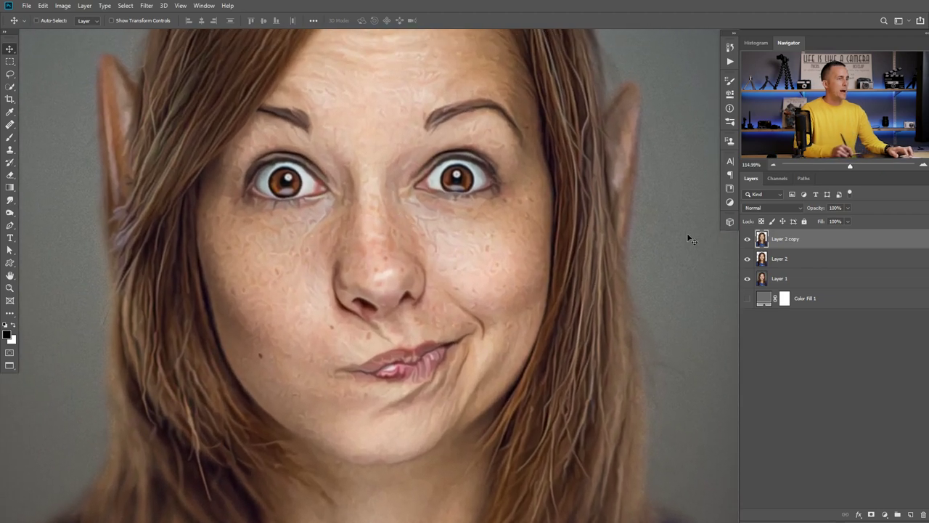
{"action": "left_click", "coordinate": [747, 239]}
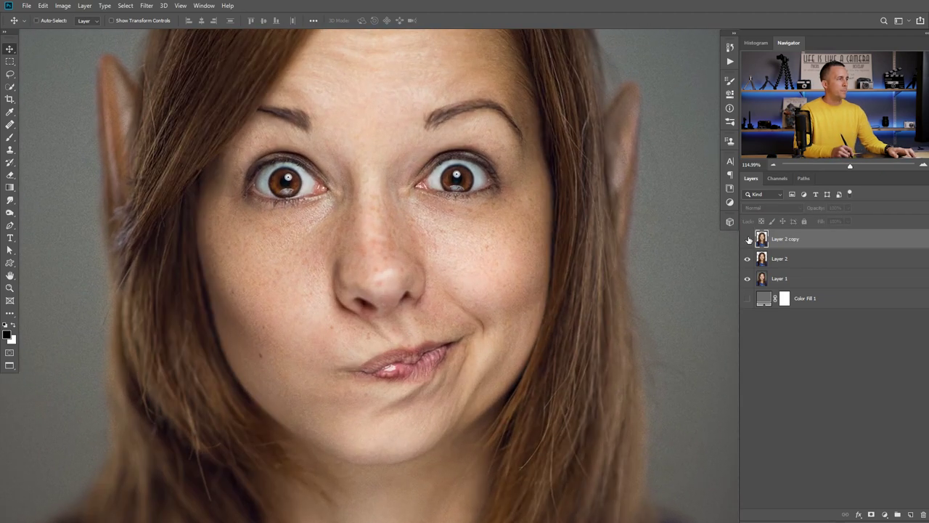
{"action": "left_click", "coordinate": [748, 239]}
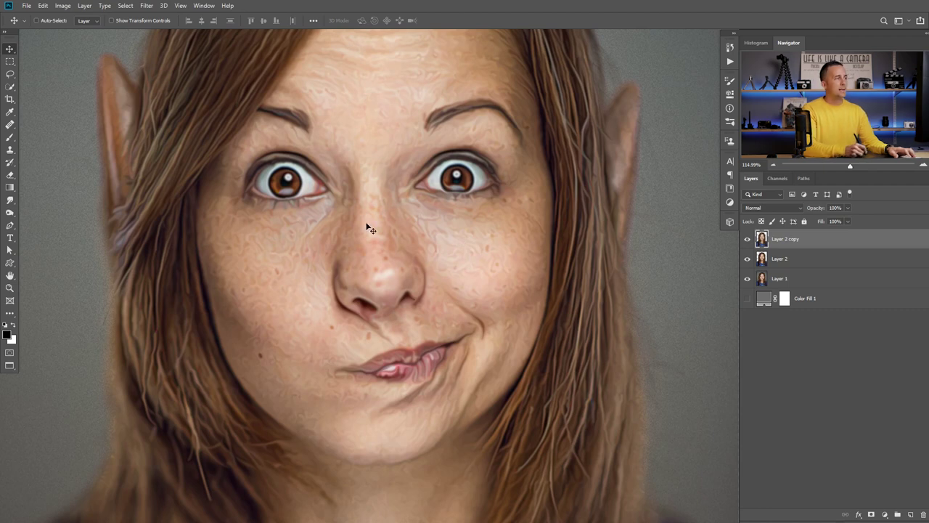
{"action": "scroll", "coordinate": [378, 228], "scroll_direction": "down", "scroll_amount": 5}
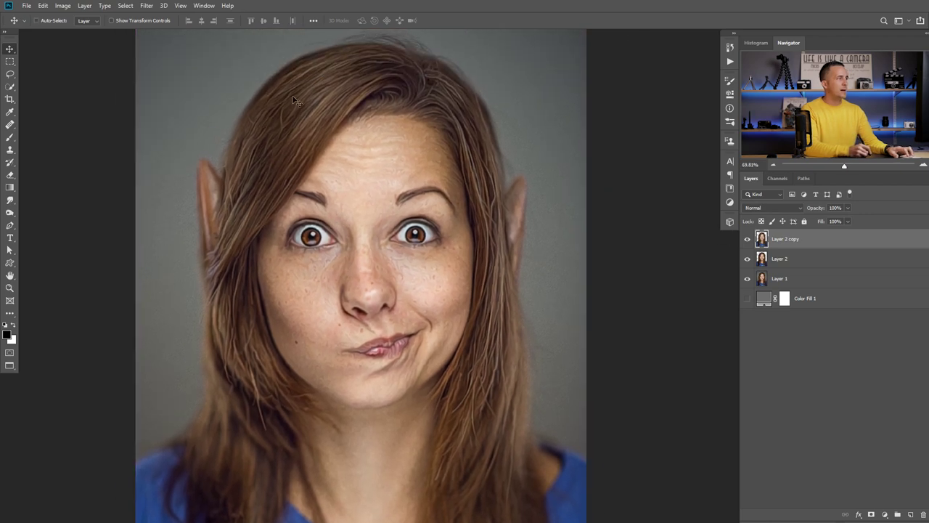
{"action": "left_click", "coordinate": [747, 239]}
{"action": "left_click", "coordinate": [748, 240]}
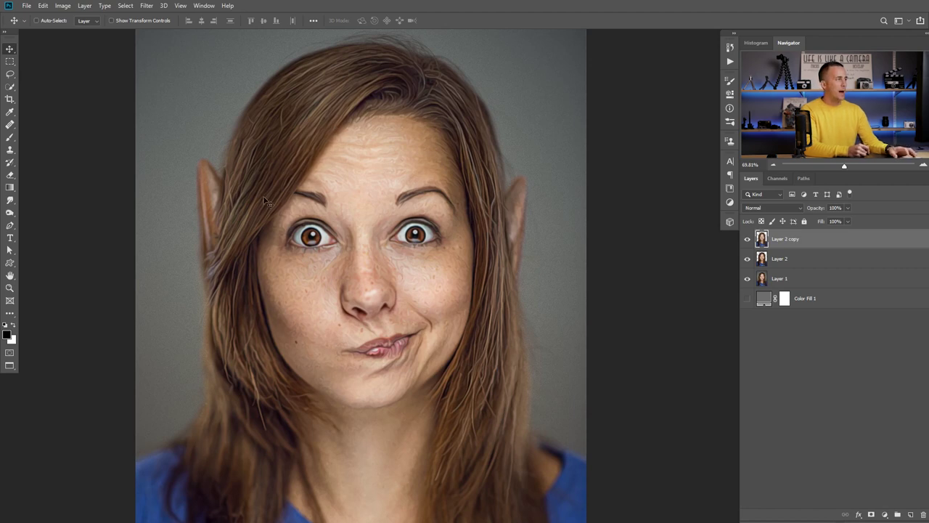
Apply Unsharp Mask to the Layer 2 copy with an amount of 111% and a radius of 1.4 pixels
{"action": "left_click_drag", "start_coordinate": [356, 193], "coordinate": [369, 177]}
{"action": "scroll", "coordinate": [407, 193], "scroll_direction": "down", "scroll_amount": 2}
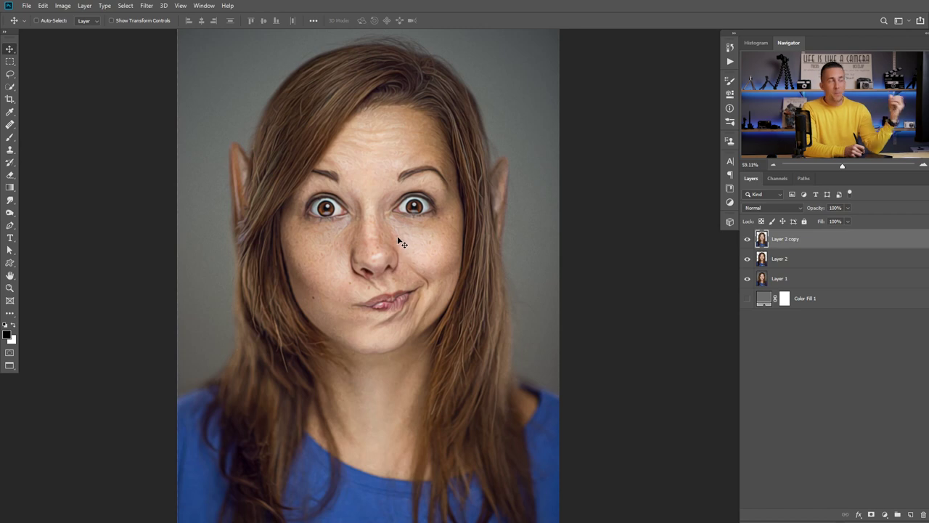
{"action": "left_click", "coordinate": [146, 6]}
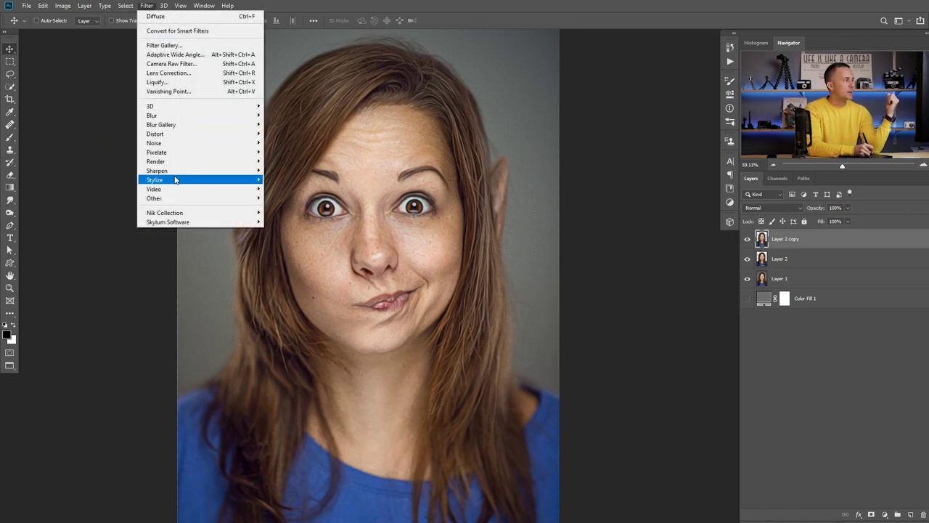
{"action": "mouse_move", "coordinate": [255, 174]}
{"action": "left_click", "coordinate": [291, 215]}
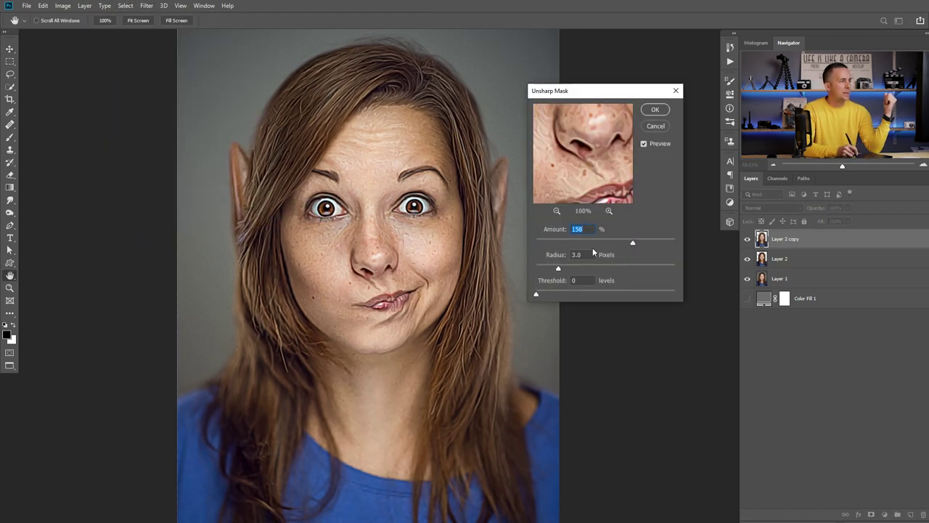
{"action": "left_click_drag", "start_coordinate": [633, 240], "coordinate": [622, 243]}
{"action": "left_click_drag", "start_coordinate": [547, 269], "coordinate": [547, 268]}
{"action": "left_click_drag", "start_coordinate": [622, 243], "coordinate": [615, 242]}
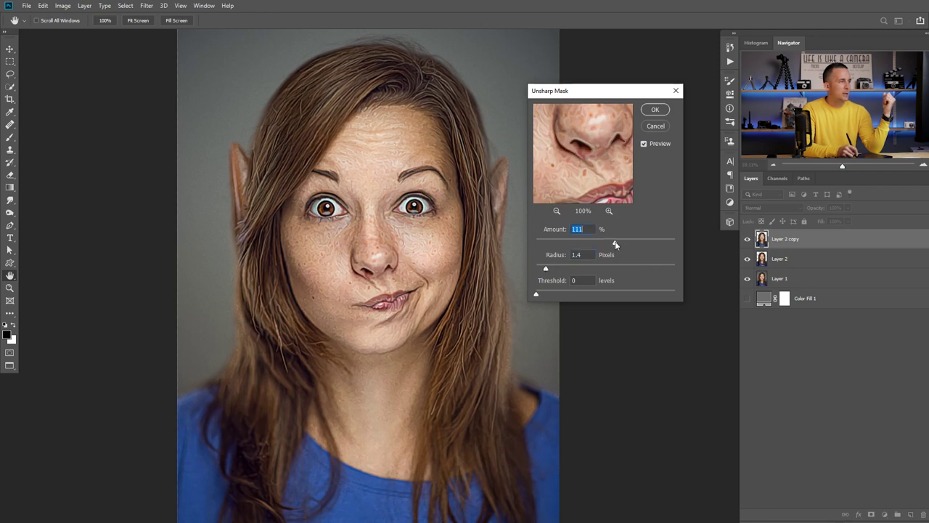
{"action": "left_click", "coordinate": [654, 110]}
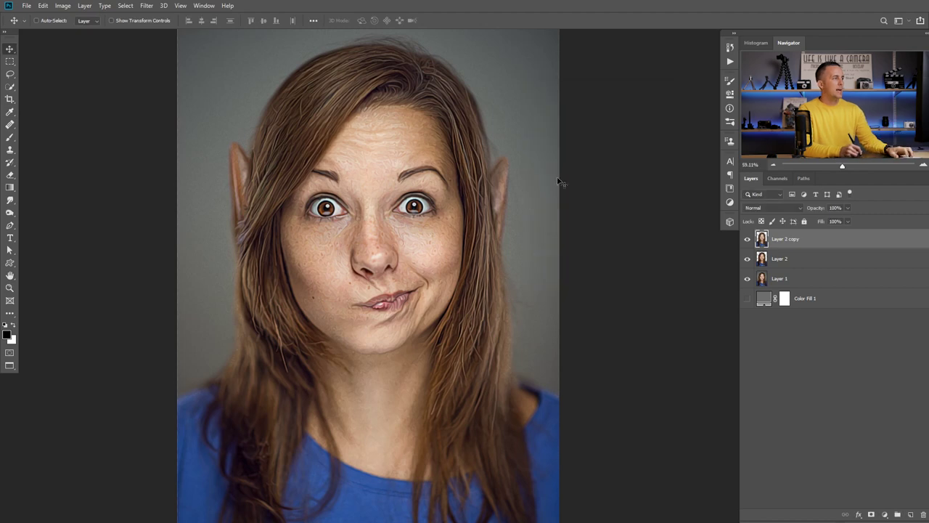
Apply Oil Paint to the Layer 2 copy with Stylization 4.0, Cleanliness 10.0, Scale 7.0, Bristle Detail 6.7 and Lighting off
{"action": "scroll", "coordinate": [396, 246], "scroll_direction": "right", "scroll_amount": 1}
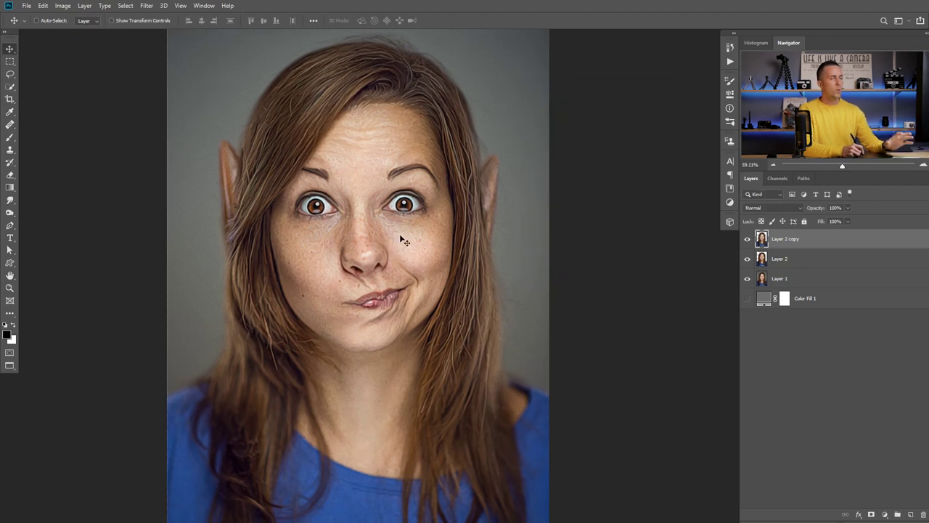
{"action": "left_click", "coordinate": [146, 5]}
{"action": "mouse_move", "coordinate": [170, 184]}
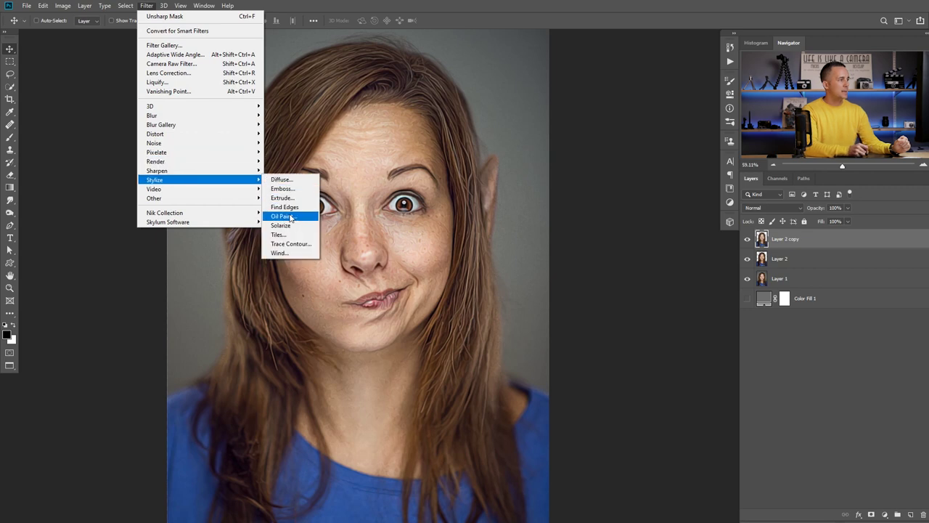
{"action": "left_click", "coordinate": [283, 216]}
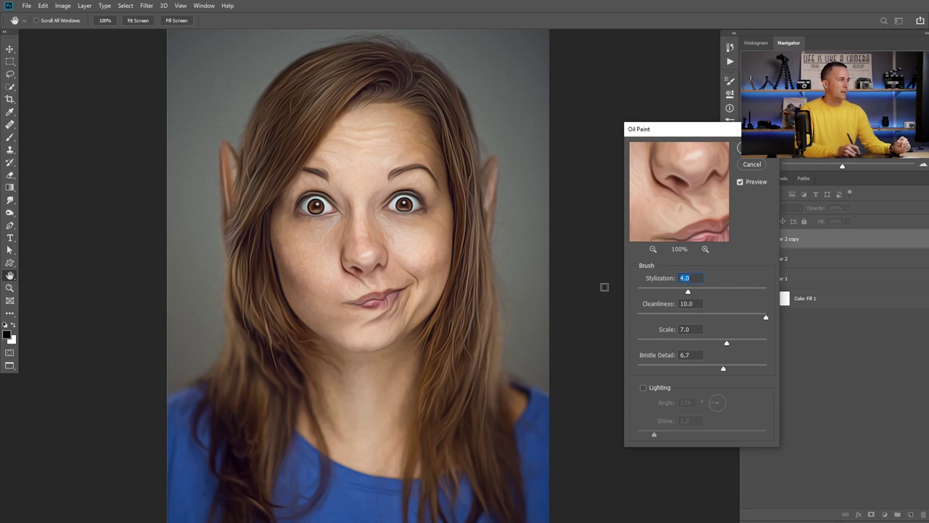
{"action": "left_click_drag", "start_coordinate": [688, 291], "coordinate": [724, 292]}
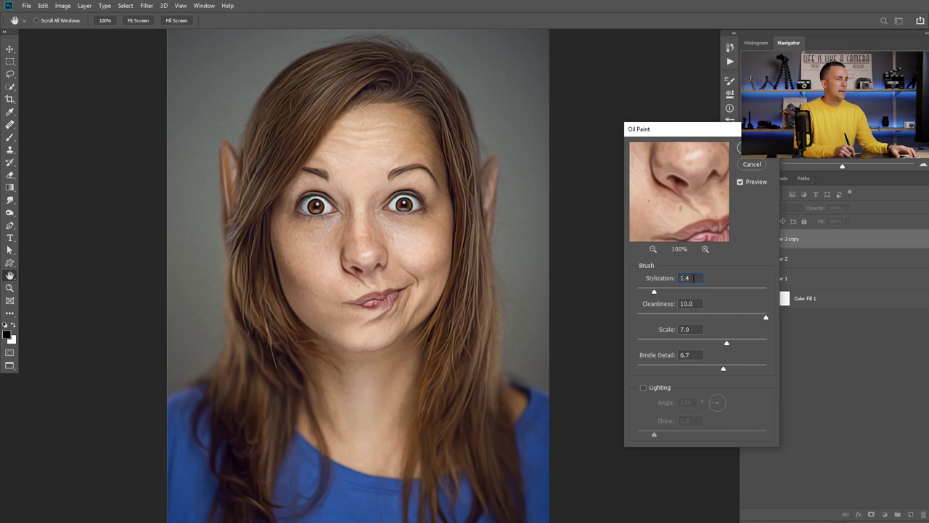
{"action": "type", "text": "4"}
{"action": "key", "text": "Tab"}
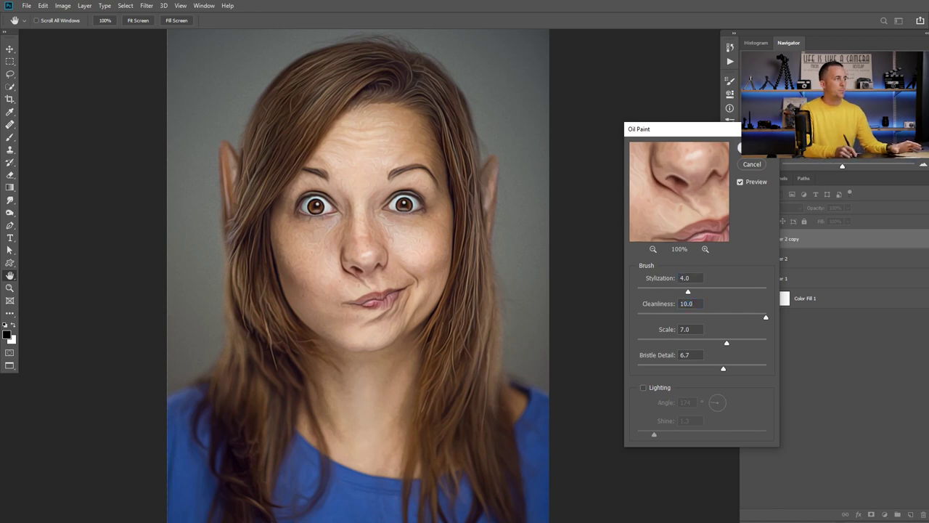
{"action": "left_click", "coordinate": [752, 148]}
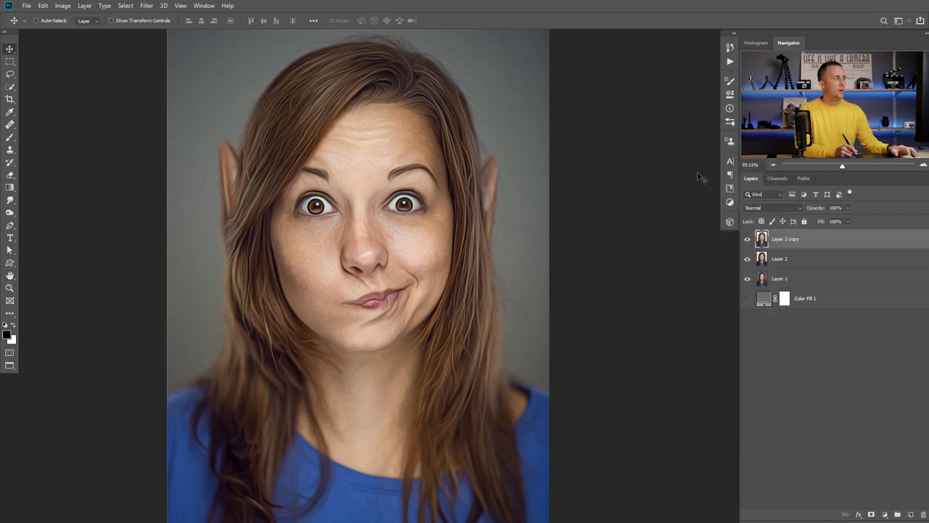
{"action": "left_click_drag", "start_coordinate": [455, 238], "coordinate": [410, 220]}
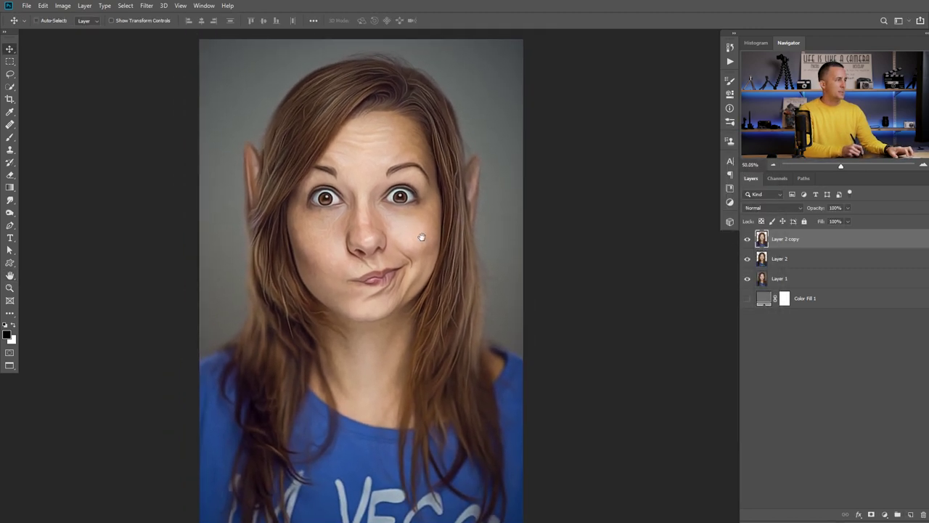
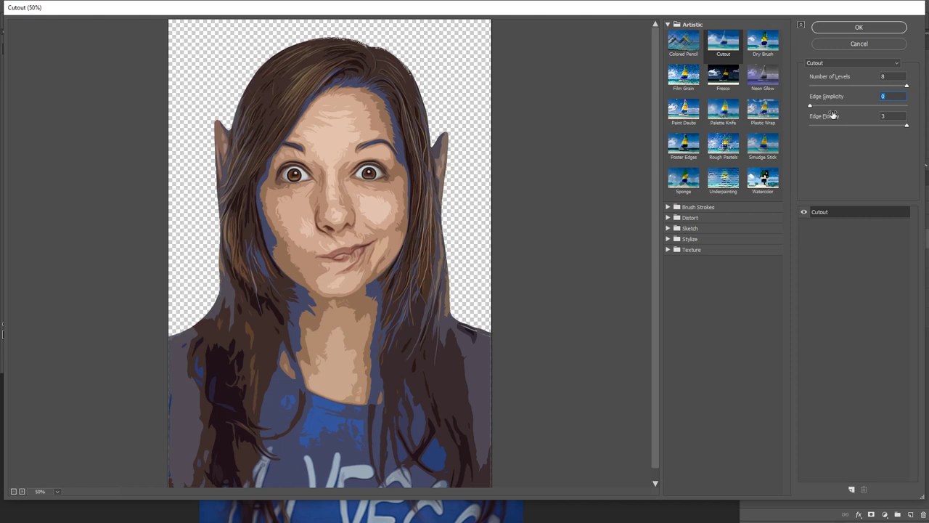
Apply the Cutout filter with 8 levels, edge simplicity 0 and edge fidelity 3, and duplicate the filtered layer
{"action": "left_click", "coordinate": [858, 28]}
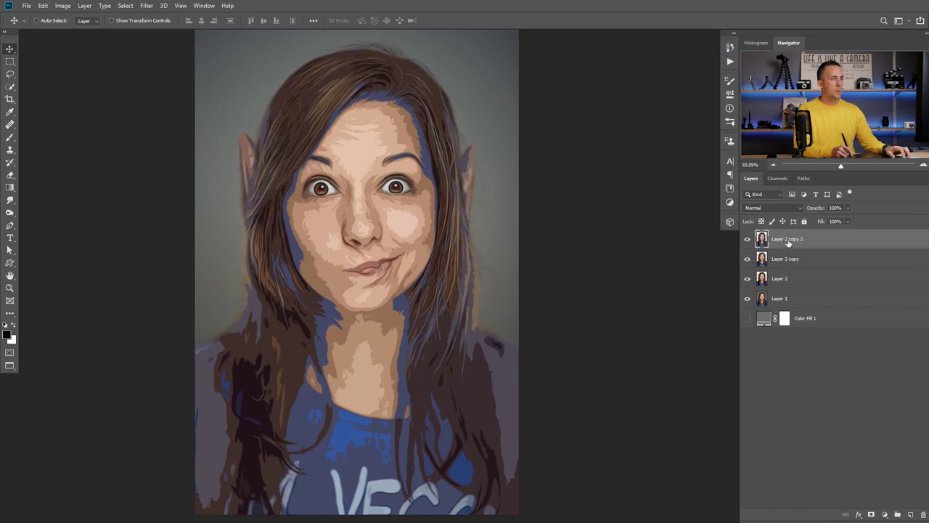
{"action": "key", "text": "ctrl"}
{"action": "key", "text": "ctrl+j"}
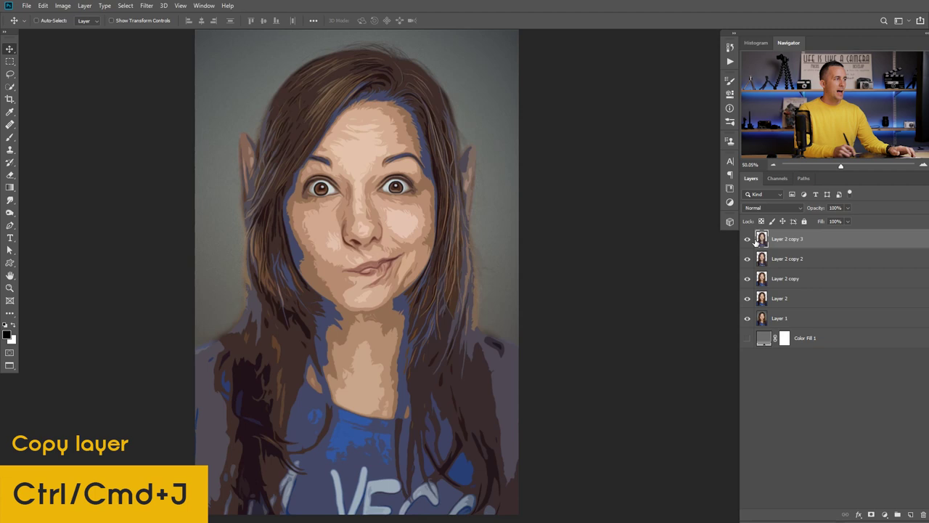
Apply Reduce Noise to the new duplicate with Strength 10, all other amounts at 0% and Remove JPEG Artifact on
{"action": "left_click_drag", "start_coordinate": [310, 221], "coordinate": [327, 260]}
{"action": "left_click_drag", "start_coordinate": [393, 261], "coordinate": [323, 170]}
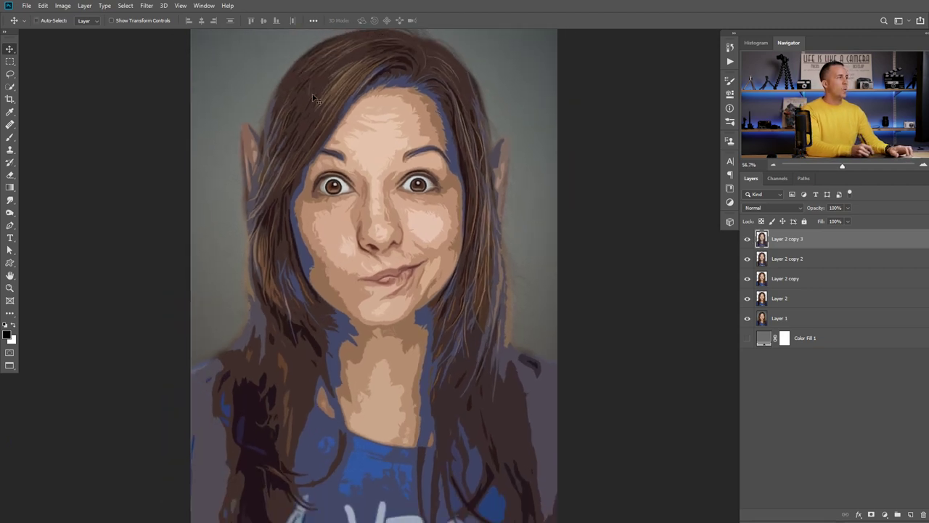
{"action": "left_click", "coordinate": [146, 6]}
{"action": "mouse_move", "coordinate": [186, 143]}
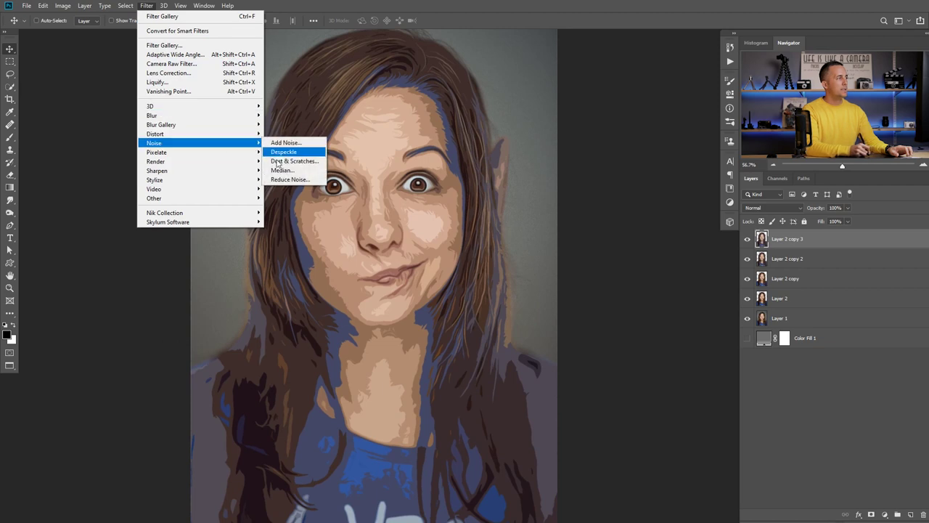
{"action": "left_click", "coordinate": [289, 179]}
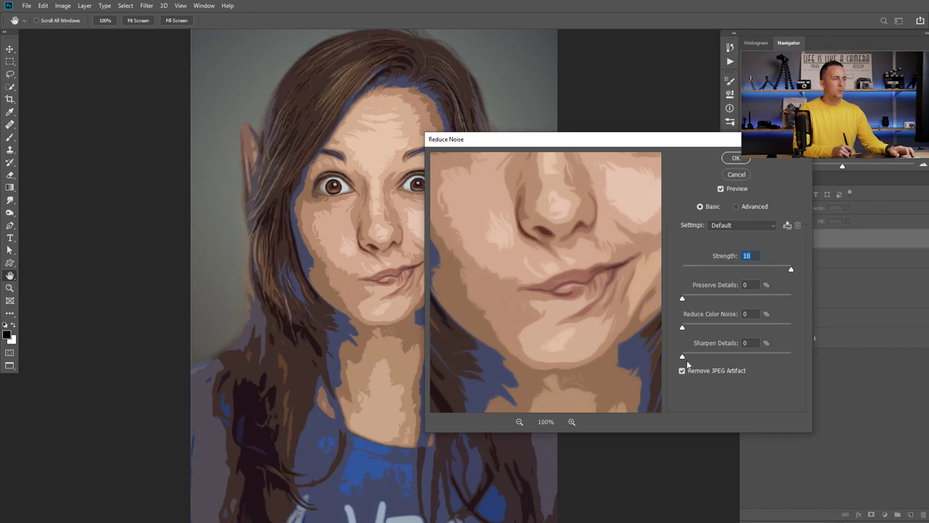
{"action": "left_click", "coordinate": [735, 158]}
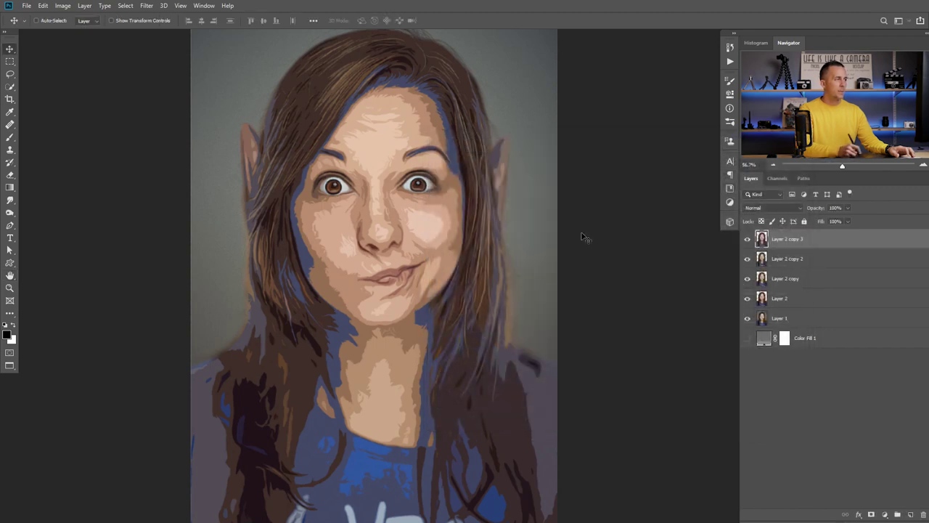
Apply Reduce Noise once more to Layer 2 copy 3 with its last settings and add a white layer mask
{"action": "left_click", "coordinate": [146, 6]}
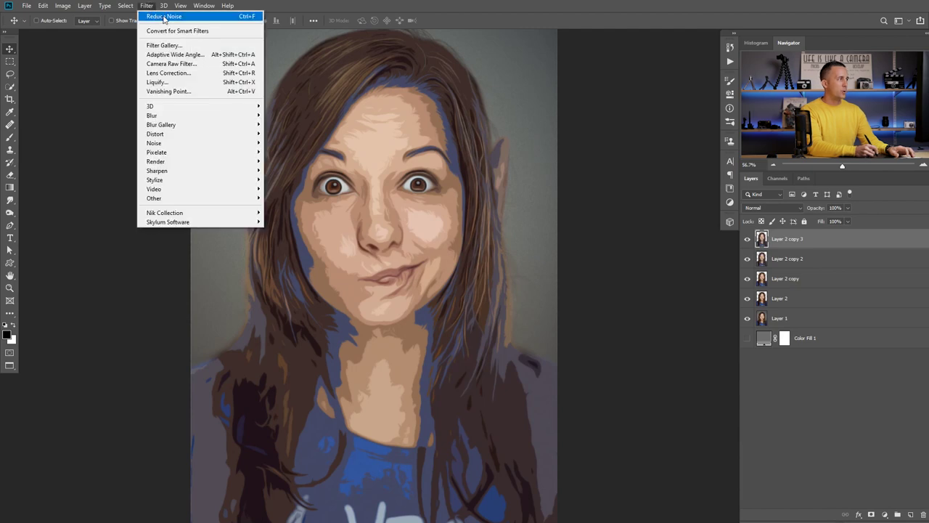
{"action": "left_click", "coordinate": [164, 16]}
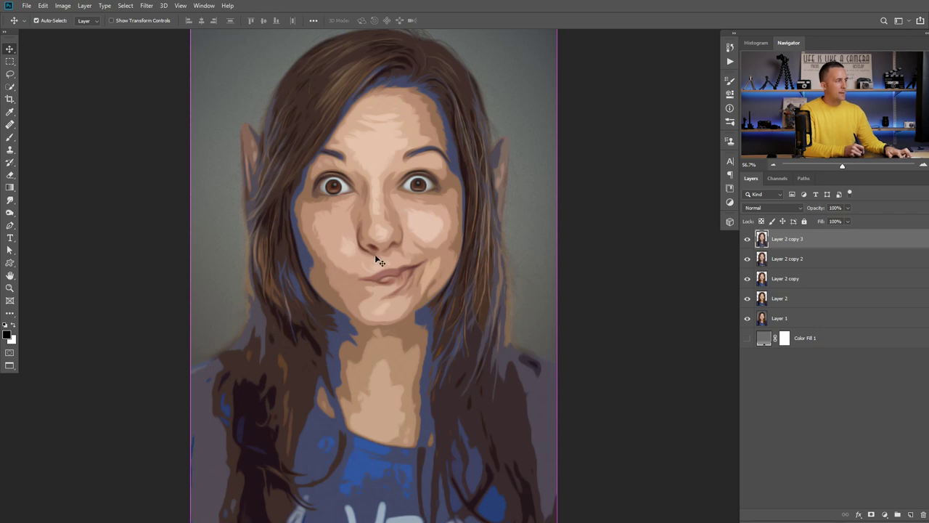
{"action": "left_click_drag", "start_coordinate": [341, 180], "coordinate": [384, 222]}
{"action": "left_click", "coordinate": [871, 514]}
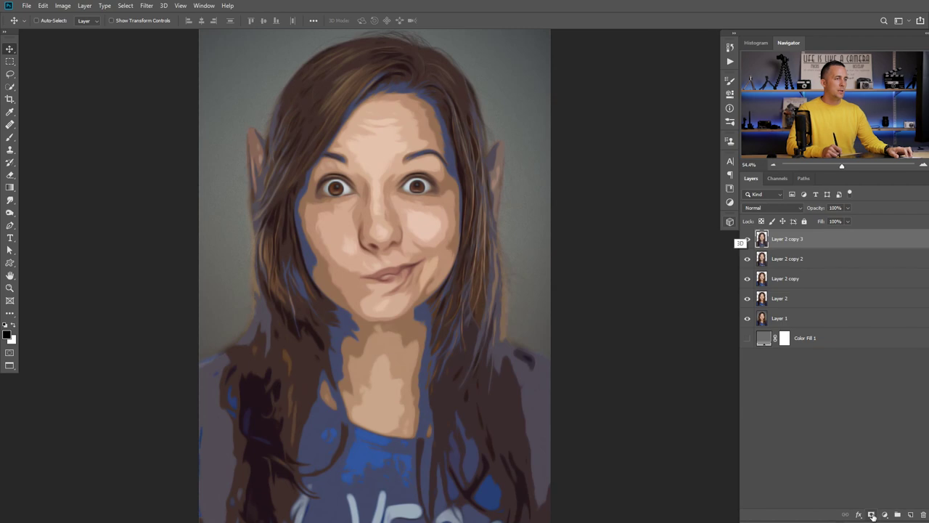
Paint black with the Brush on the Layer 2 copy 3 mask over the eyes, mouth and hair strands around the face
{"action": "key", "text": "b"}
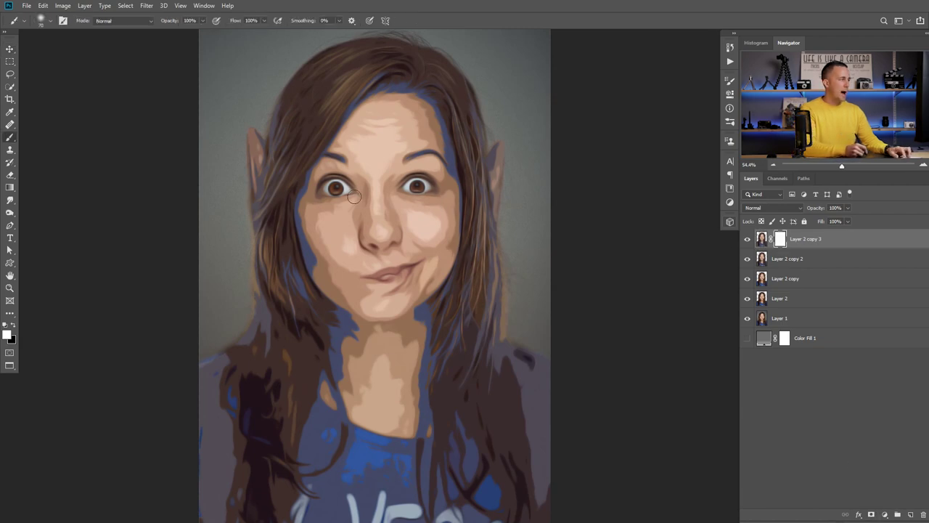
{"action": "left_click", "coordinate": [14, 326]}
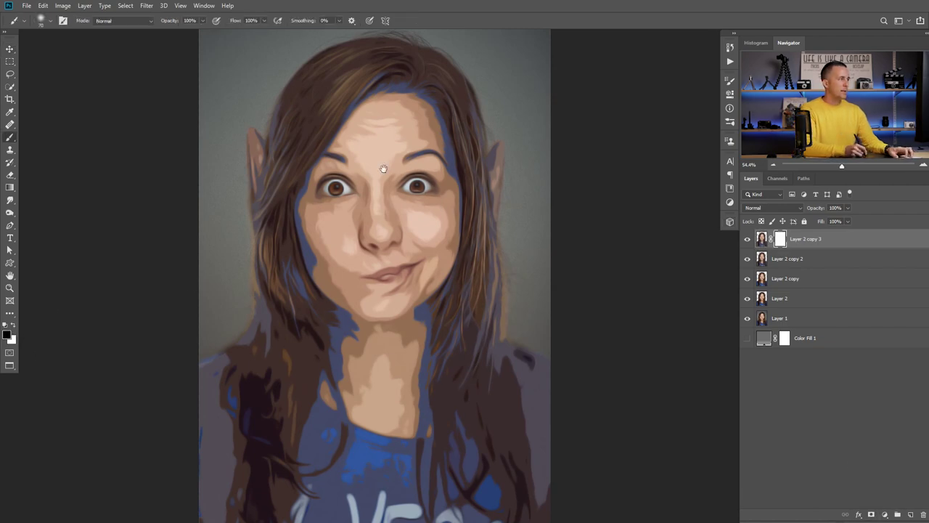
{"action": "scroll", "coordinate": [363, 180], "scroll_direction": "up", "scroll_amount": 1}
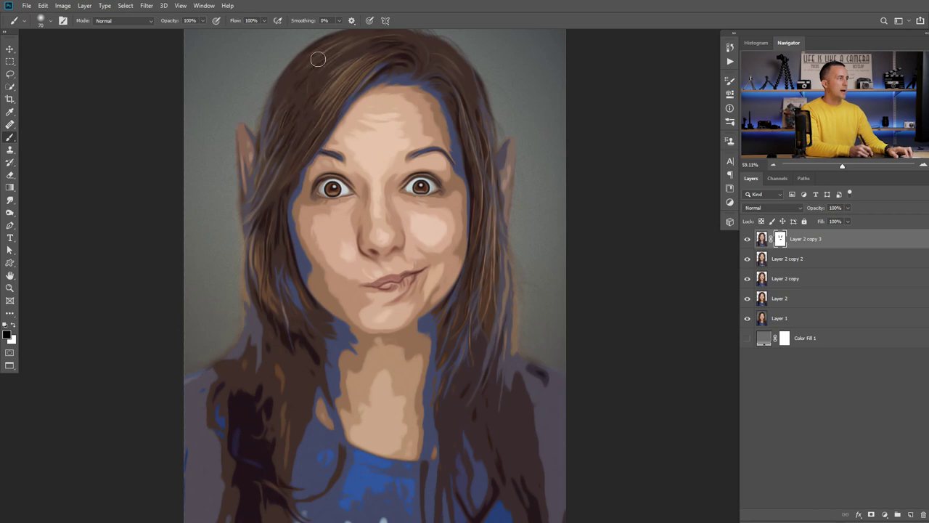
{"action": "mouse_move", "coordinate": [269, 137]}
{"action": "left_mouse_down"}
{"action": "mouse_move", "coordinate": [271, 315]}
{"action": "mouse_move", "coordinate": [304, 328]}
{"action": "left_mouse_up"}
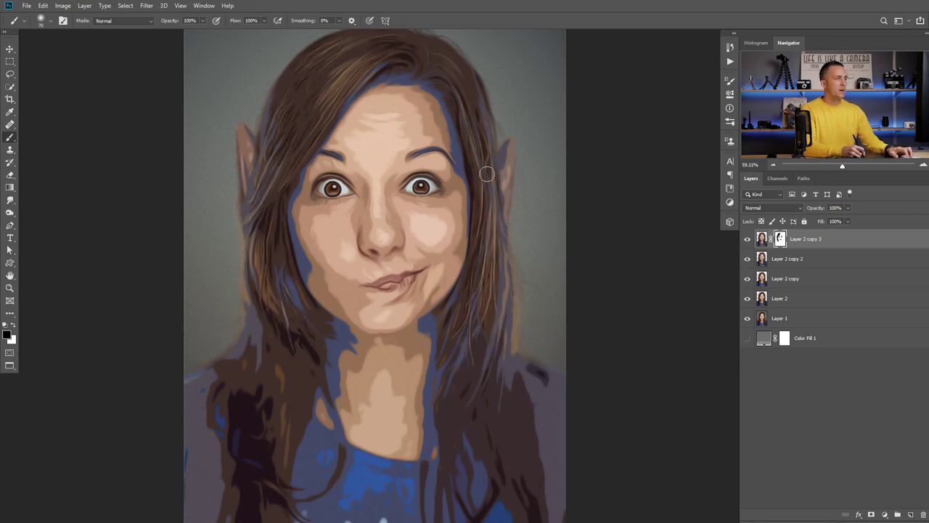
{"action": "scroll", "coordinate": [471, 145], "scroll_direction": "up", "scroll_amount": 2}
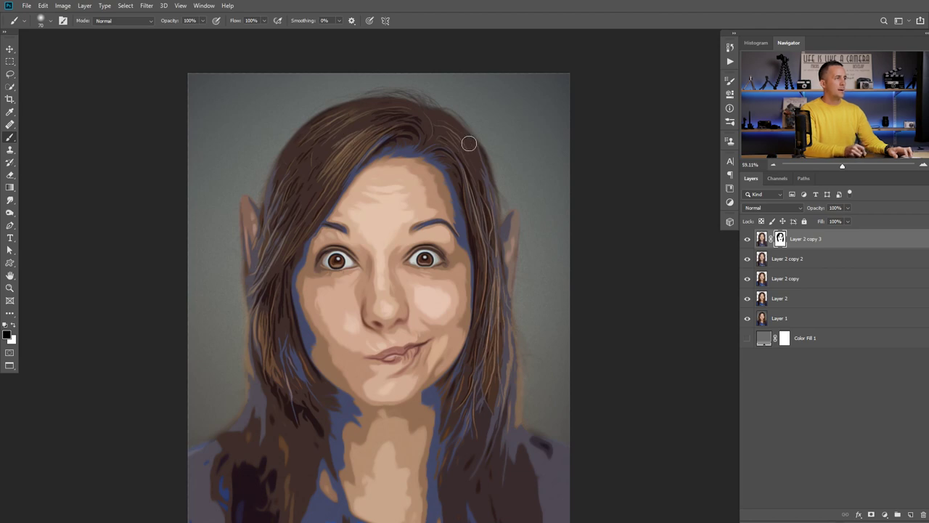
{"action": "left_click_drag", "start_coordinate": [460, 452], "coordinate": [475, 253]}
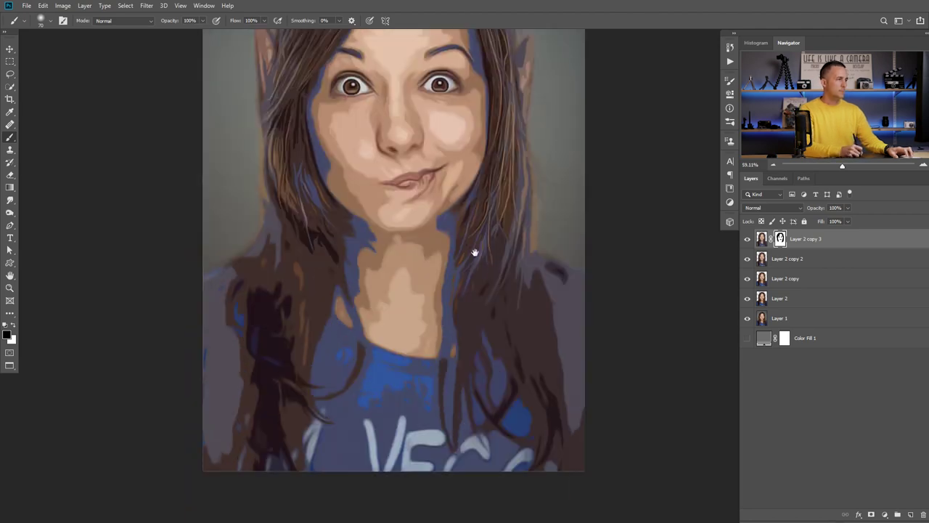
{"action": "scroll", "coordinate": [479, 246], "scroll_direction": "down", "scroll_amount": 2}
{"action": "left_click_drag", "start_coordinate": [491, 188], "coordinate": [431, 211]}
{"action": "scroll", "coordinate": [402, 187], "scroll_direction": "up", "scroll_amount": 3}
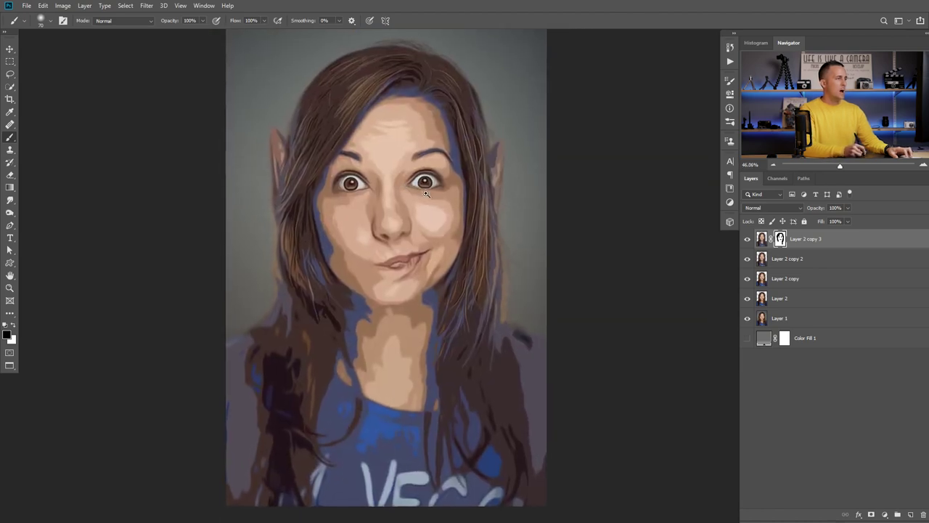
{"action": "scroll", "coordinate": [477, 159], "scroll_direction": "down", "scroll_amount": 3}
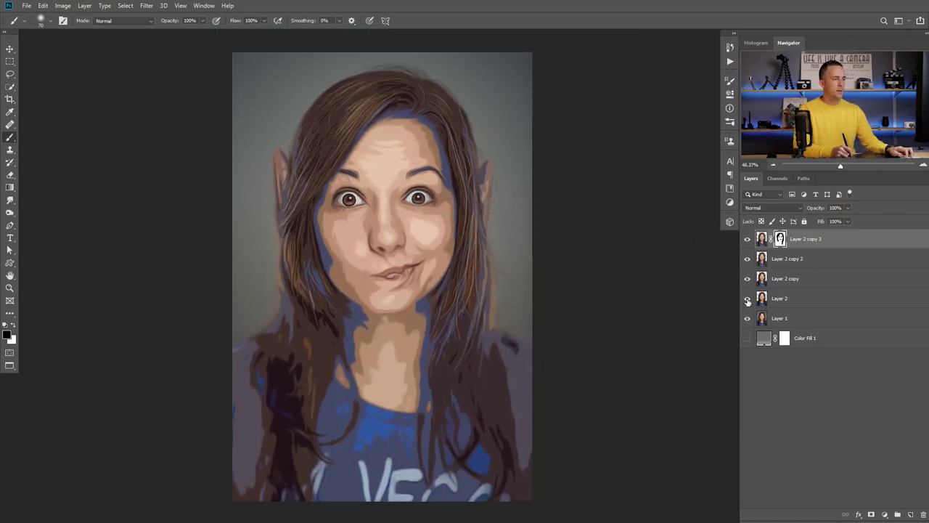
View Layer 2 copy on its own, restore the other layers, and duplicate it above Layer 2 copy 3
{"action": "left_click", "coordinate": [765, 280]}
{"action": "left_click", "coordinate": [747, 278], "text": "alt"}
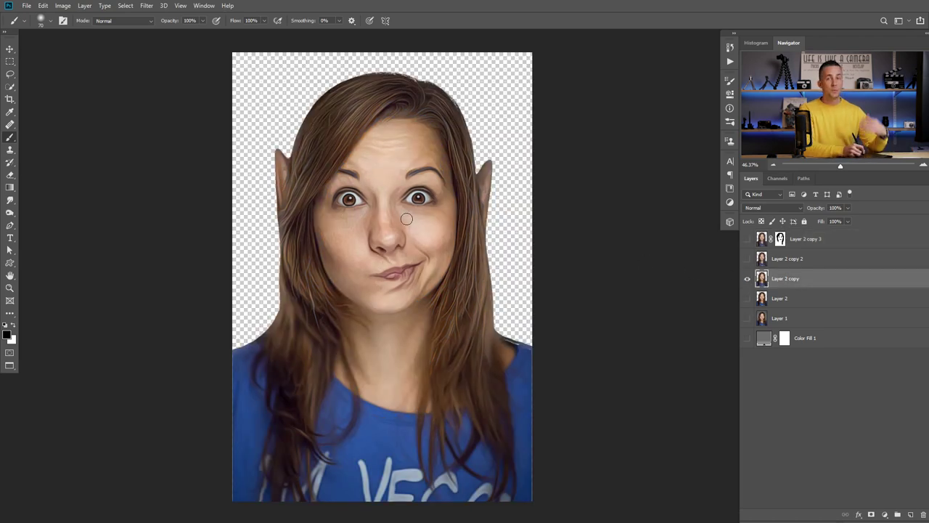
{"action": "left_click", "coordinate": [747, 279], "text": "alt"}
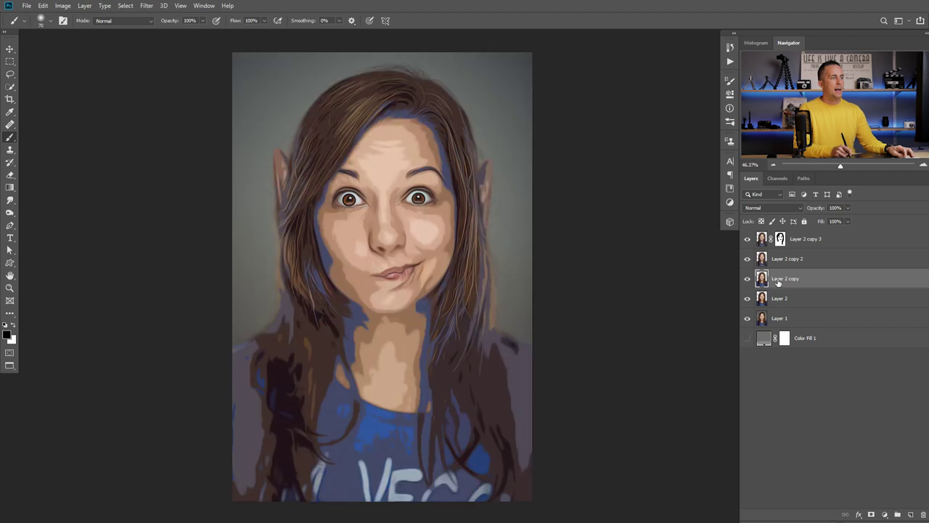
{"action": "left_click_drag", "start_coordinate": [762, 283], "coordinate": [771, 239]}
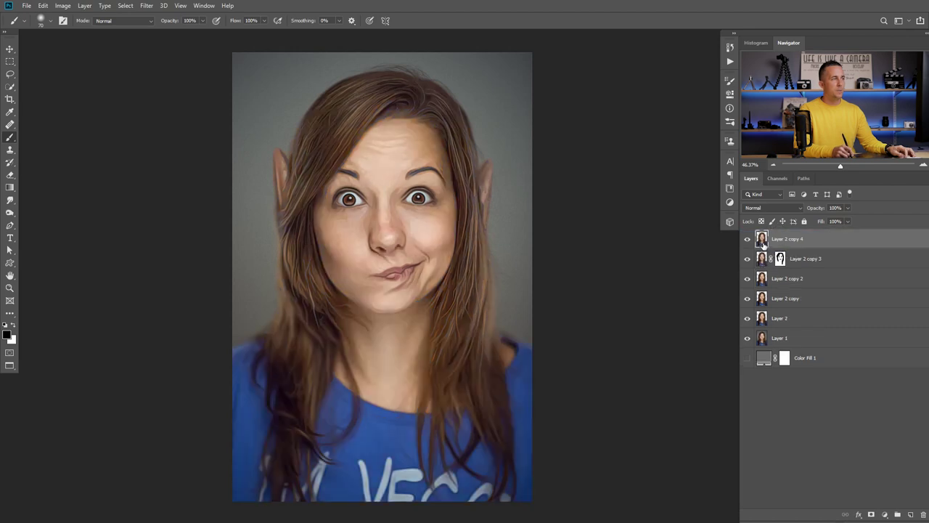
Set Layer 2 copy 4 to Soft Light blending at 63% opacity and compare the image with and without it
{"action": "left_click", "coordinate": [767, 208]}
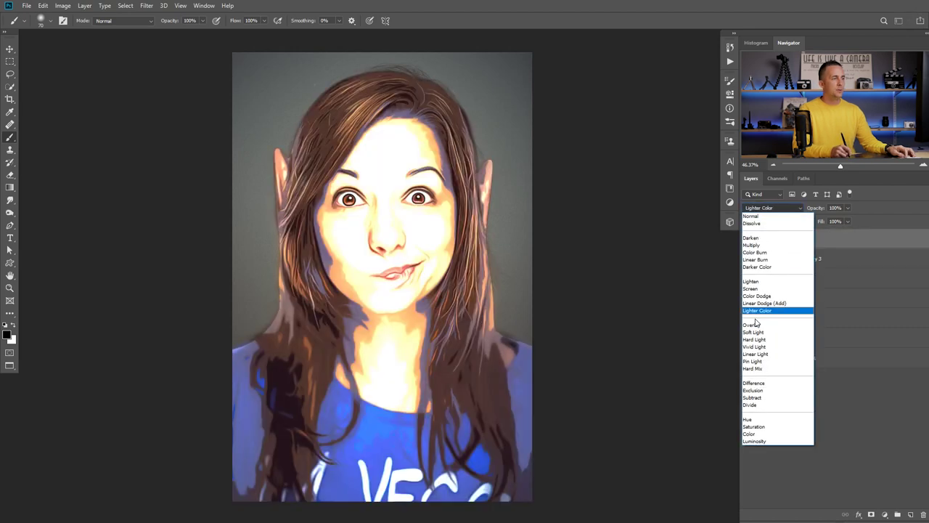
{"action": "left_click", "coordinate": [756, 331]}
{"action": "left_click_drag", "start_coordinate": [822, 210], "coordinate": [799, 211]}
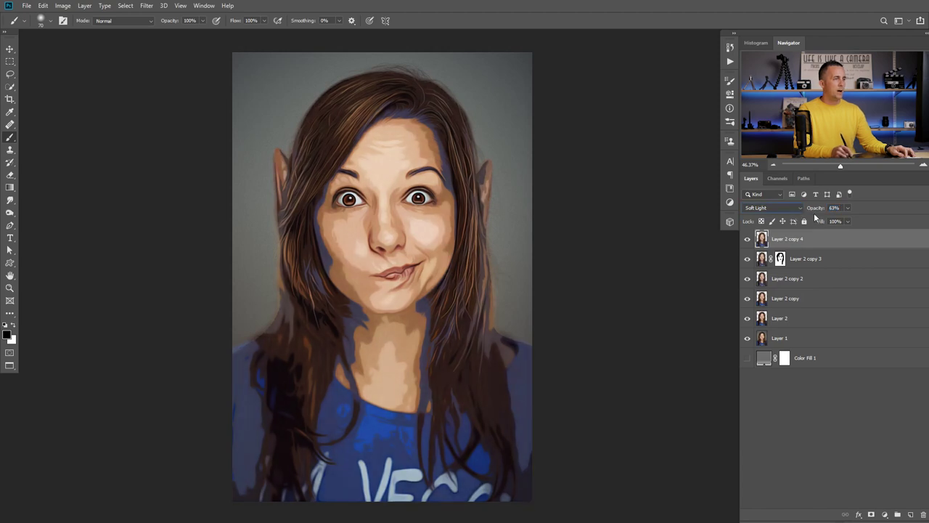
{"action": "left_click", "coordinate": [747, 239]}
{"action": "left_click", "coordinate": [747, 240]}
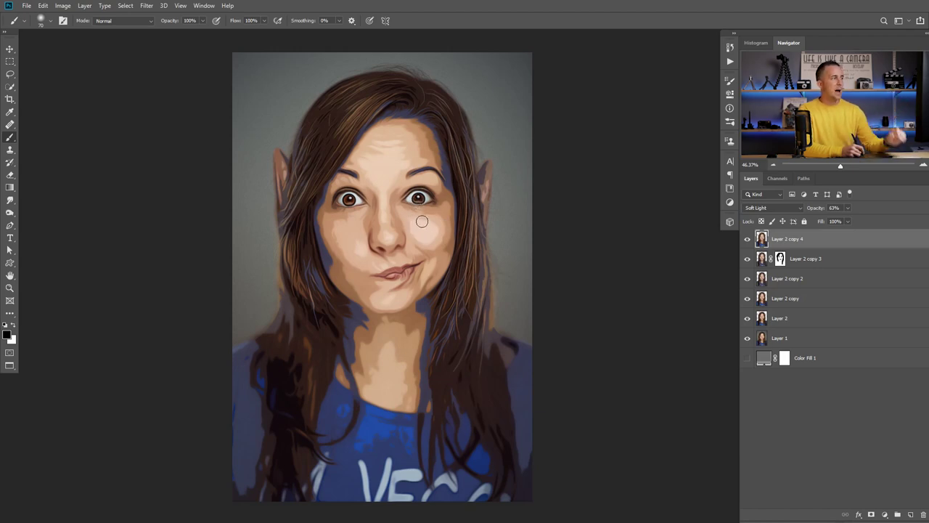
Hide Layer 1 and stamp all visible layers into a new merged layer at the top of the stack
{"action": "left_click", "coordinate": [747, 339]}
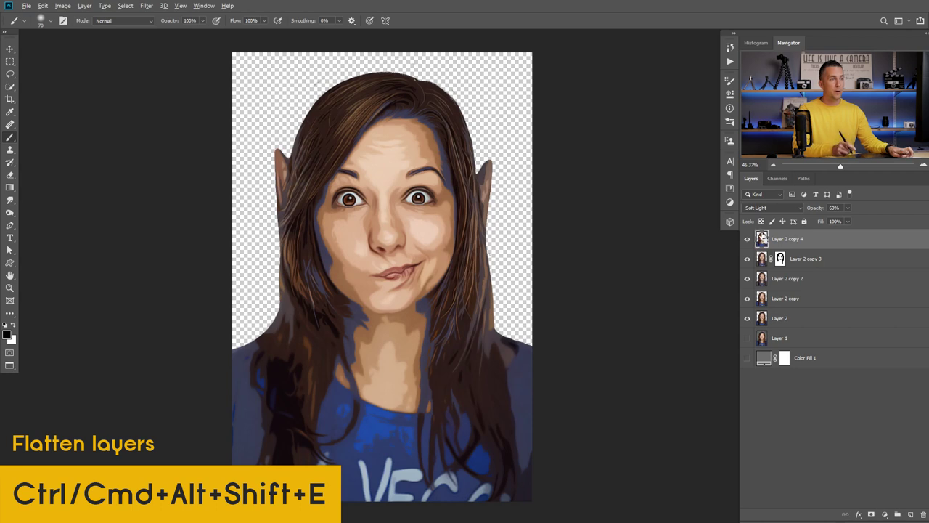
{"action": "key", "text": "ctrl+alt+shift+e"}
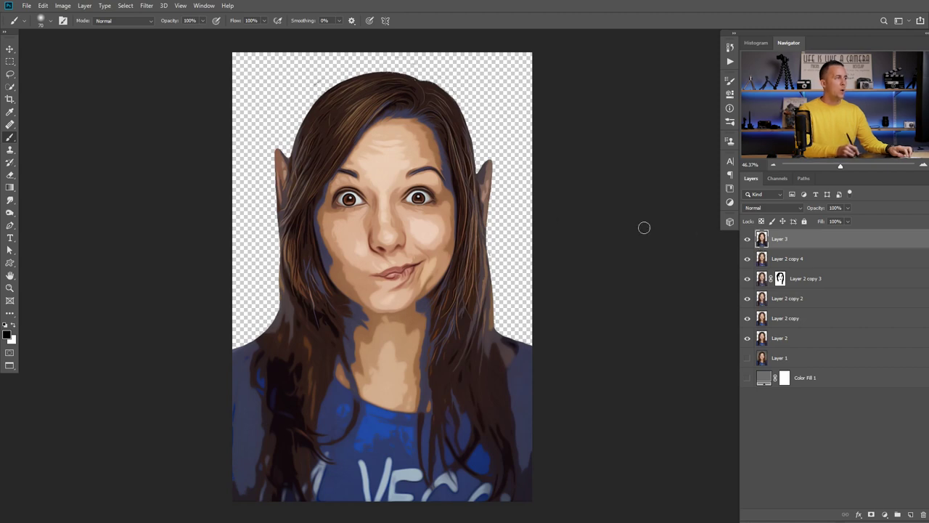
Apply Oil Paint to Layer 3 with Stylization 3.2, Cleanliness 10.0, Scale 7.0, Bristle Detail 6.7 and Lighting off, and compare before and after
{"action": "left_click", "coordinate": [146, 6]}
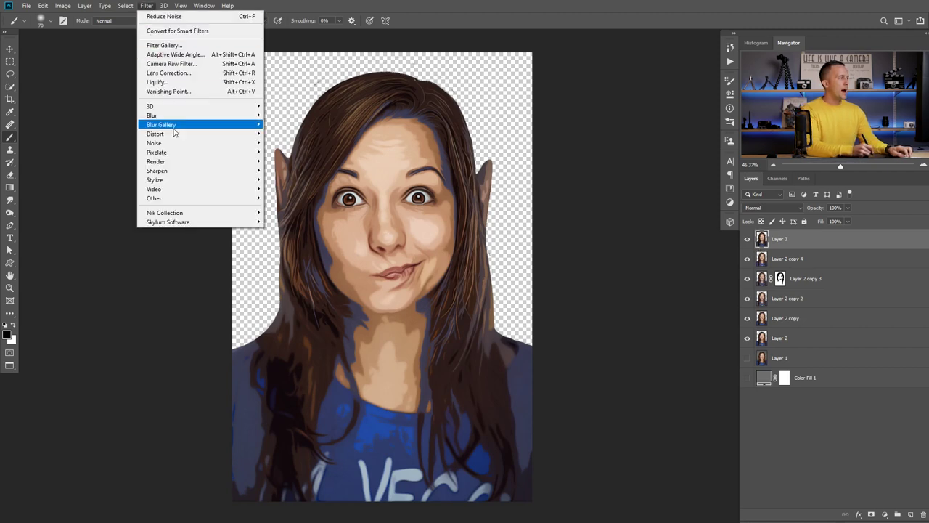
{"action": "mouse_move", "coordinate": [176, 180]}
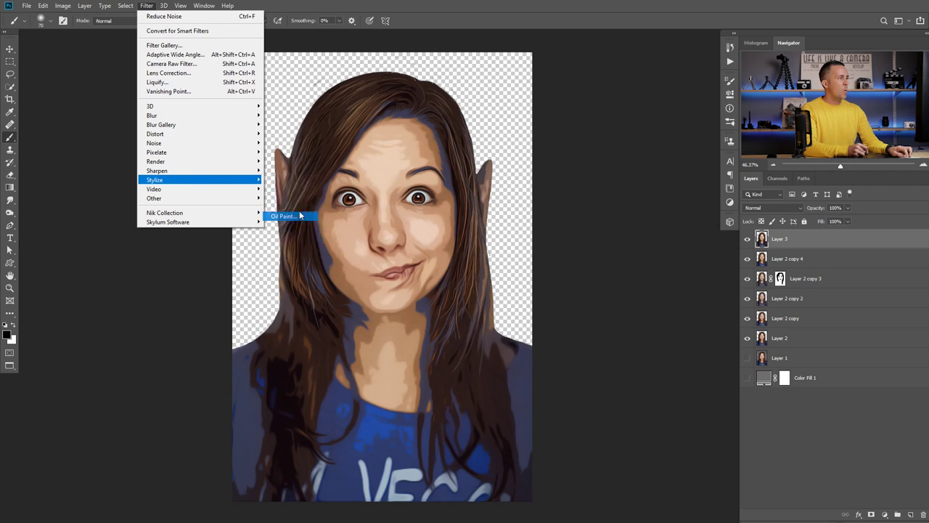
{"action": "left_click", "coordinate": [294, 214]}
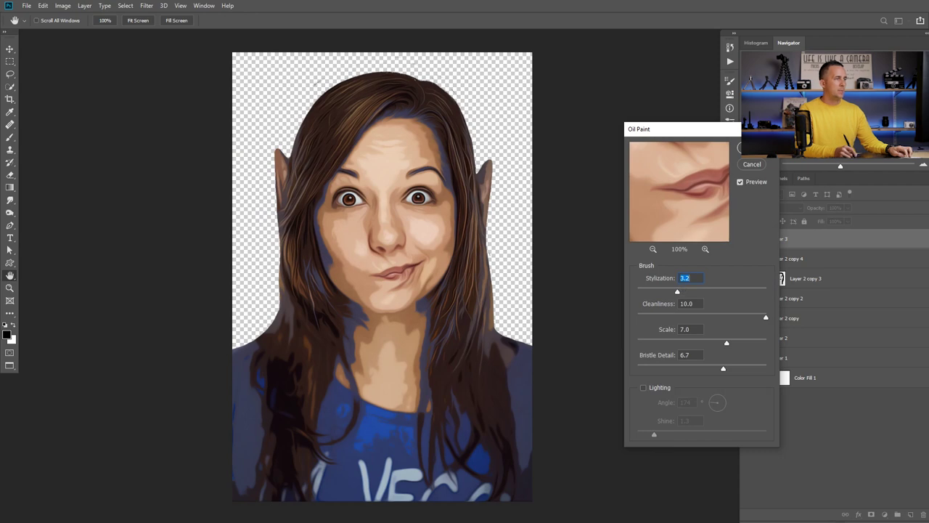
{"action": "key", "text": "Return"}
{"action": "key", "text": "b"}
{"action": "left_click", "coordinate": [748, 240]}
{"action": "left_click", "coordinate": [748, 241]}
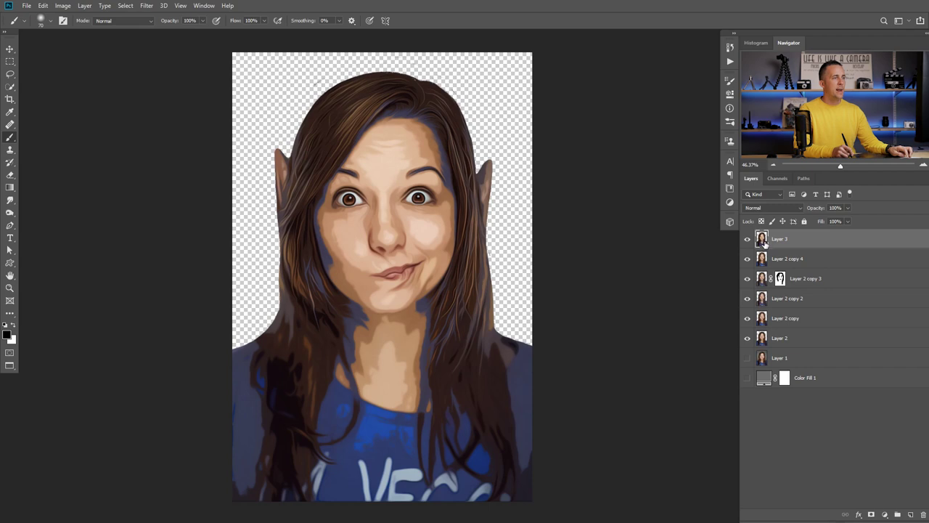
Check Layer 2 copy in isolation, show the other layers again, and place a duplicate of it above Layer 3
{"action": "left_click", "coordinate": [762, 319]}
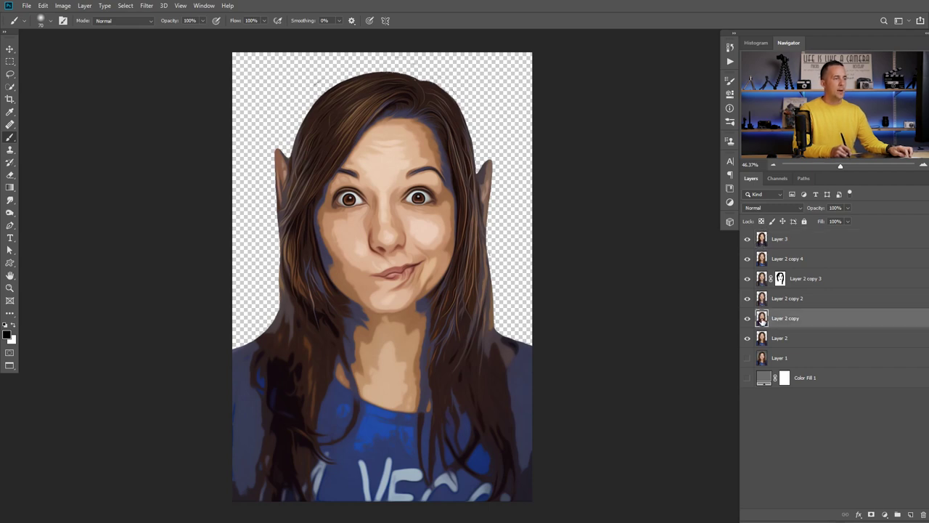
{"action": "left_click", "coordinate": [749, 320], "text": "alt"}
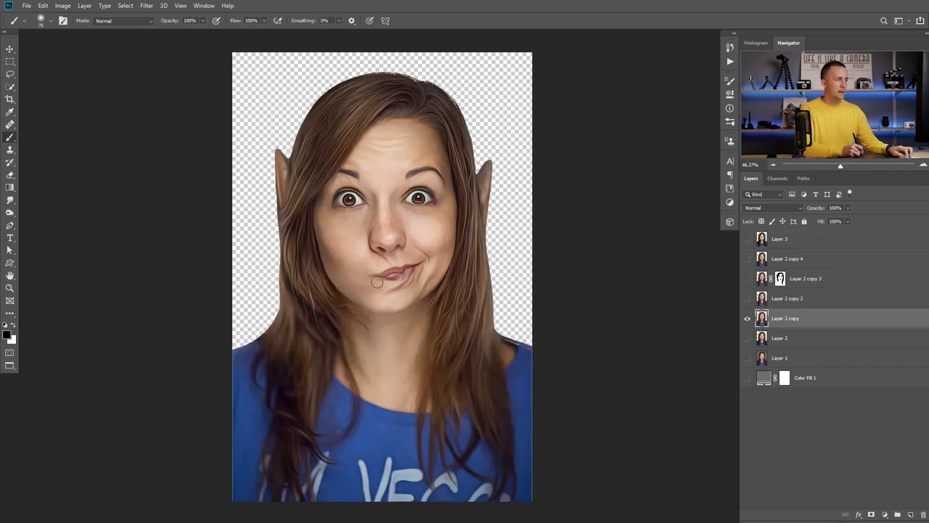
{"action": "left_click", "coordinate": [747, 320], "text": "alt"}
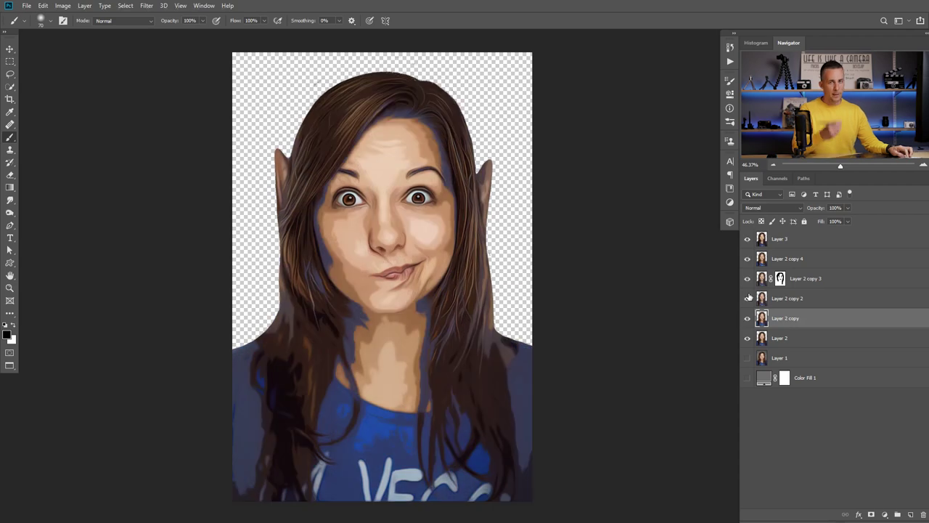
{"action": "left_click_drag", "start_coordinate": [761, 320], "coordinate": [767, 240]}
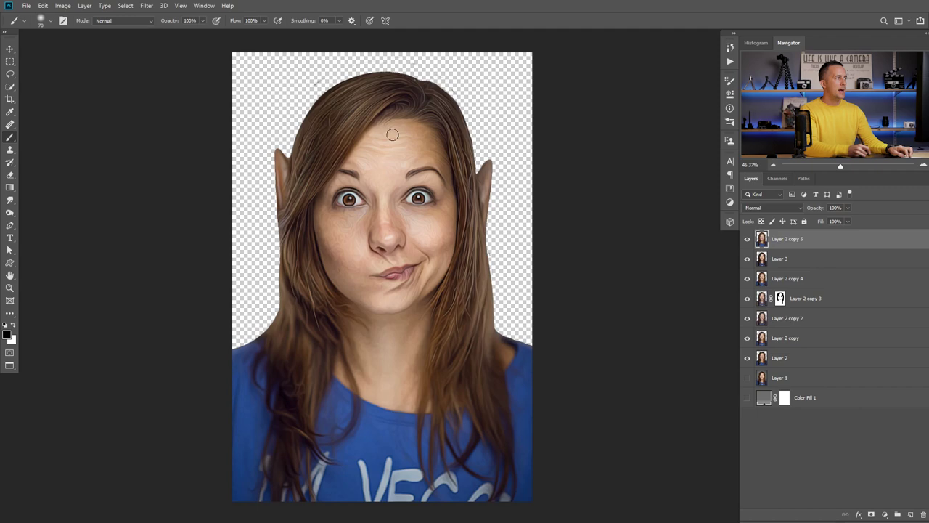
{"action": "left_click", "coordinate": [147, 6]}
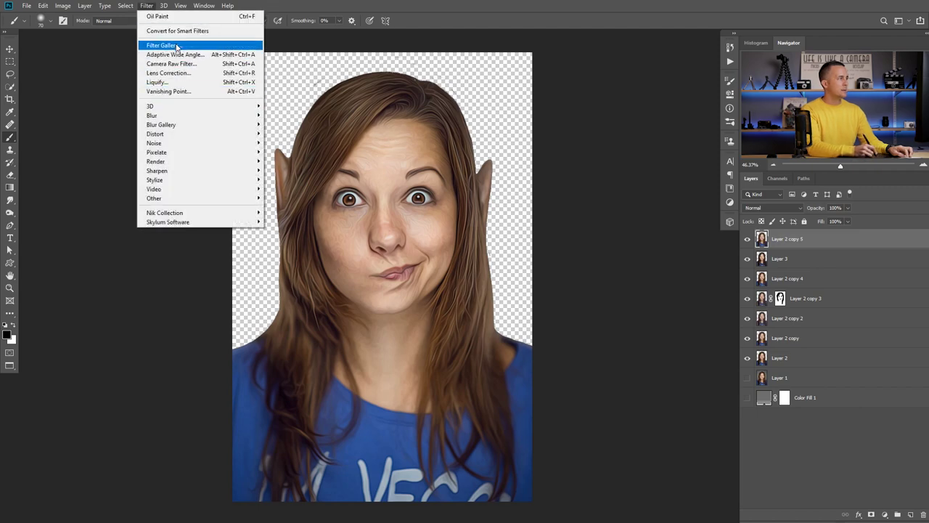
{"action": "left_click", "coordinate": [178, 47]}
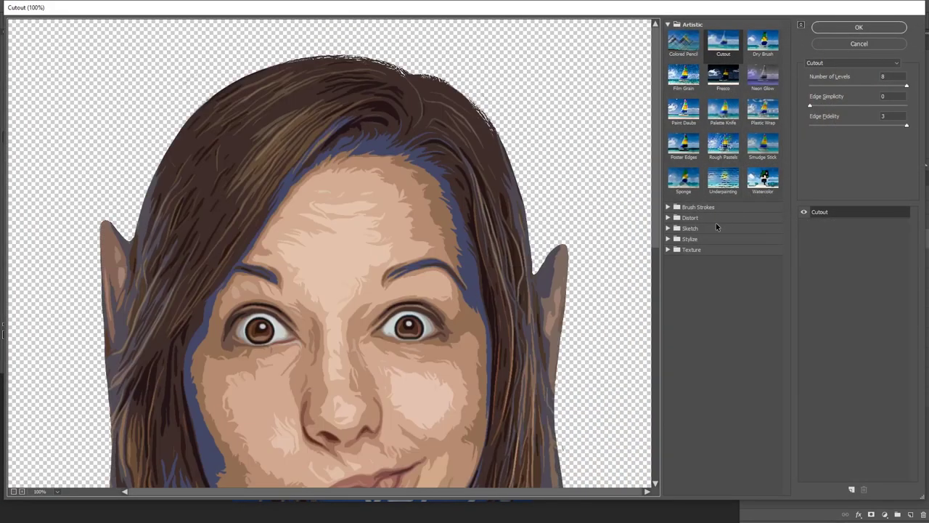
{"action": "left_click", "coordinate": [707, 230]}
{"action": "left_click", "coordinate": [756, 302]}
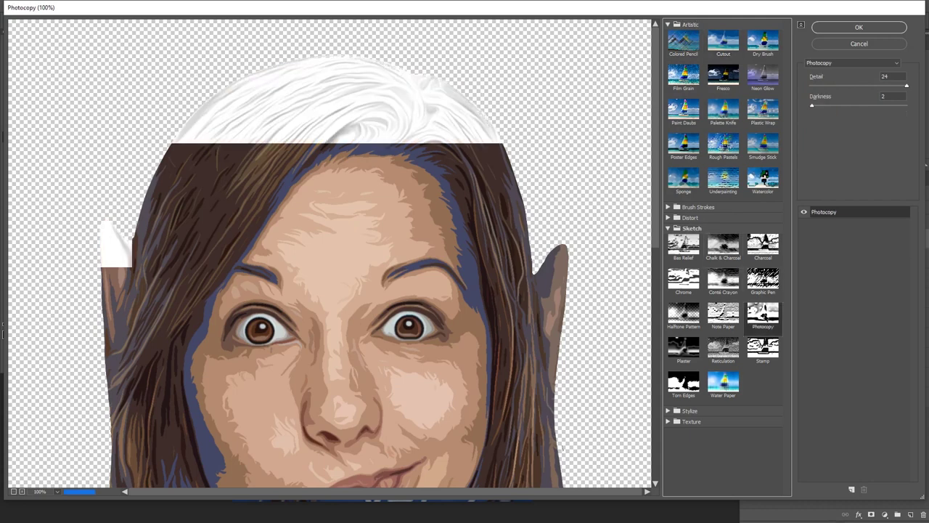
{"action": "key", "text": "ctrl+minus"}
{"action": "key", "text": "ctrl+minus"}
{"action": "key", "text": "ctrl+minus"}
{"action": "key", "text": "ctrl+plus"}
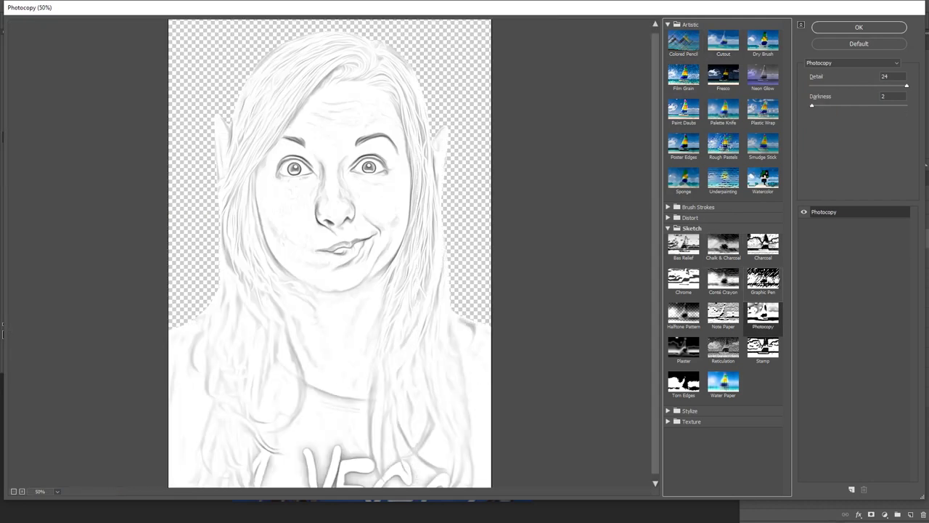
{"action": "left_click", "coordinate": [858, 44]}
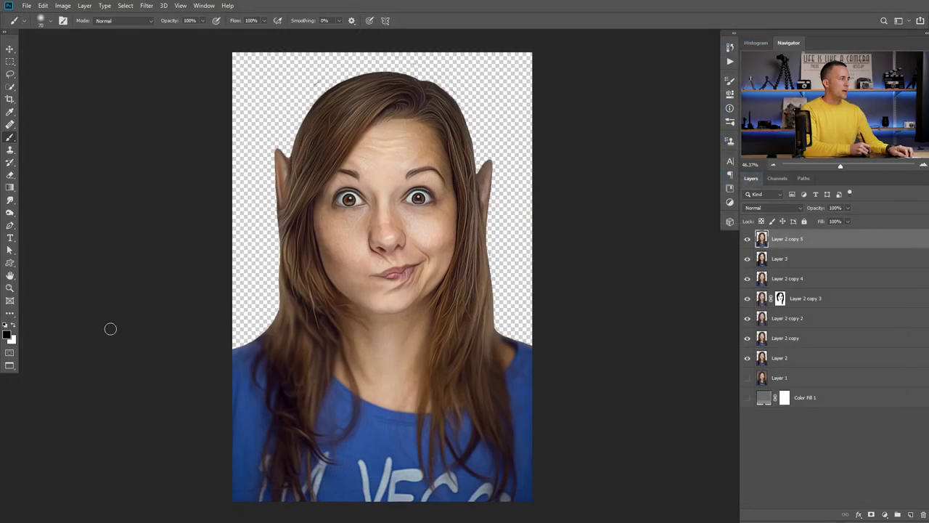
Set the foreground colour to a red and the background colour to green 299115
{"action": "left_click", "coordinate": [10, 335]}
{"action": "left_click", "coordinate": [755, 372]}
{"action": "left_click", "coordinate": [891, 328]}
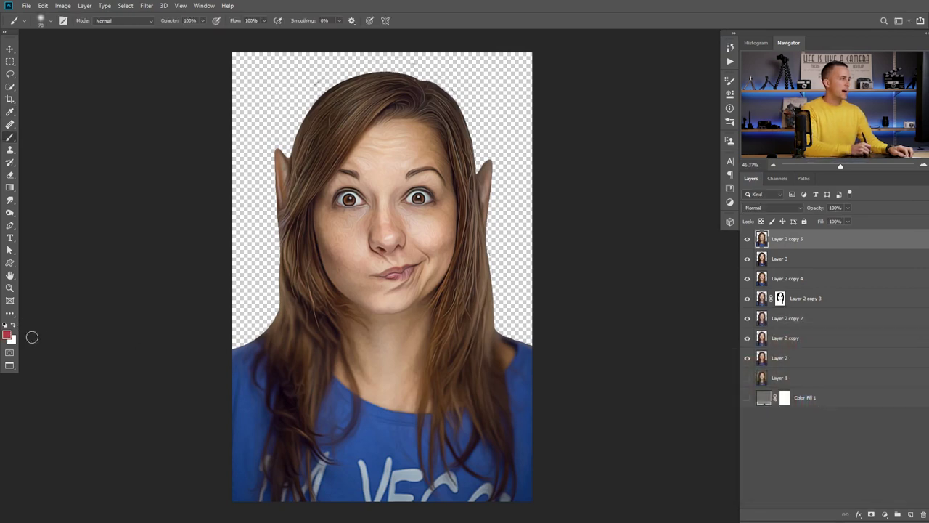
{"action": "left_click", "coordinate": [12, 339]}
{"action": "left_click", "coordinate": [805, 419]}
{"action": "left_click", "coordinate": [794, 374]}
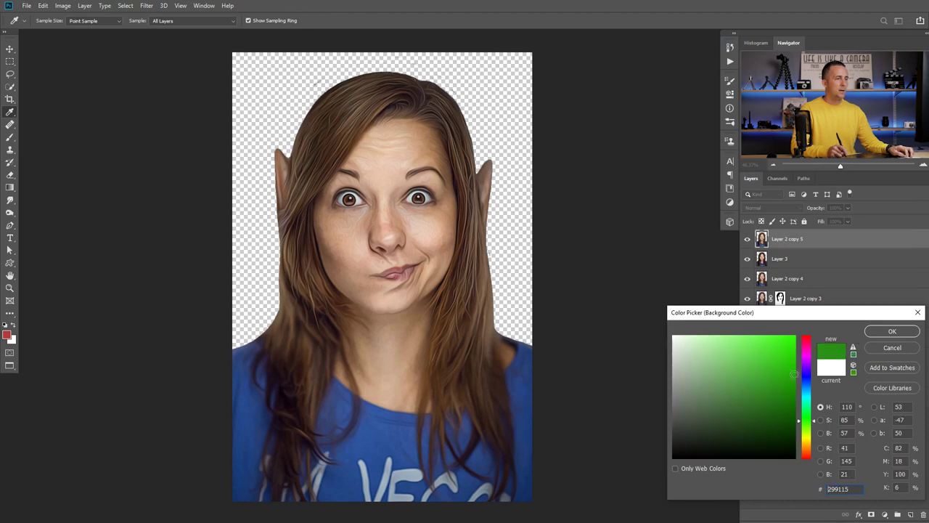
{"action": "left_click", "coordinate": [892, 331]}
{"action": "key", "text": "b"}
Preview the Photocopy sketch filter on Layer 2 copy 5 with the red and green colours, and cancel it
{"action": "left_click", "coordinate": [146, 5]}
{"action": "left_click", "coordinate": [166, 46]}
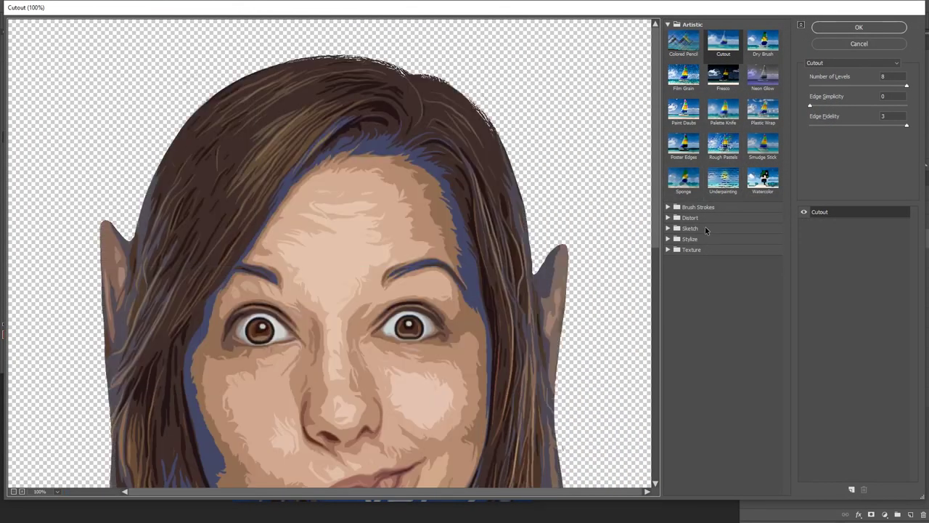
{"action": "left_click", "coordinate": [705, 230]}
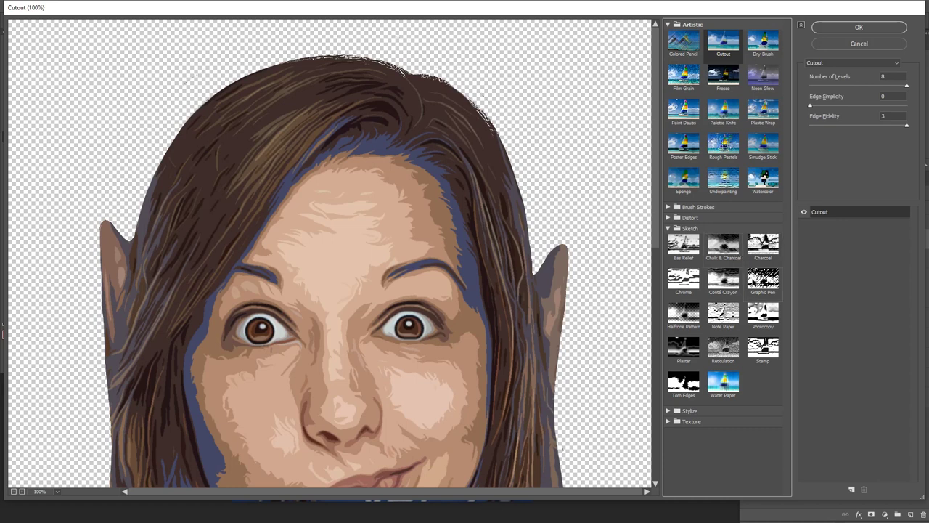
{"action": "left_click", "coordinate": [759, 313]}
{"action": "left_click", "coordinate": [520, 221], "text": "alt"}
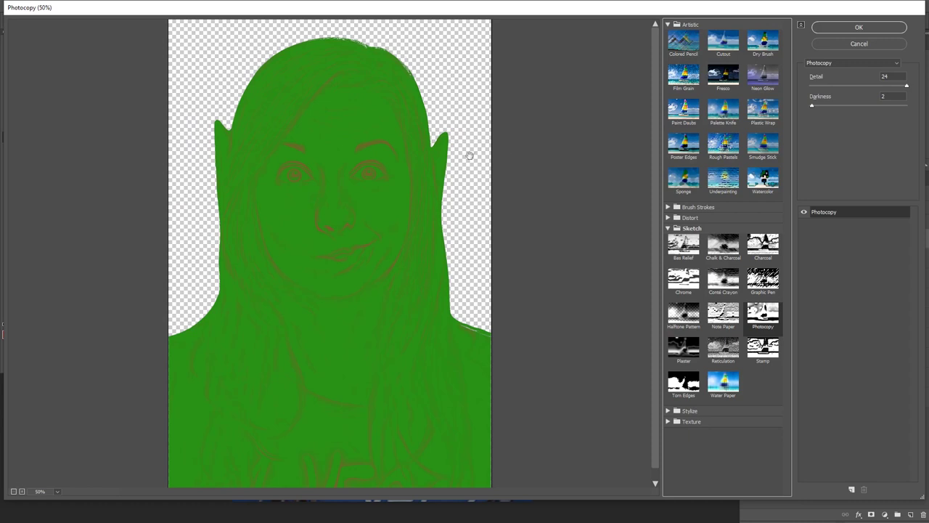
{"action": "key", "text": "Escape"}
Reset the colours to default black and white and apply the Photocopy sketch filter to Layer 2 copy 5 with Detail 24 and Darkness 2
{"action": "key", "text": "d"}
{"action": "left_click", "coordinate": [146, 6]}
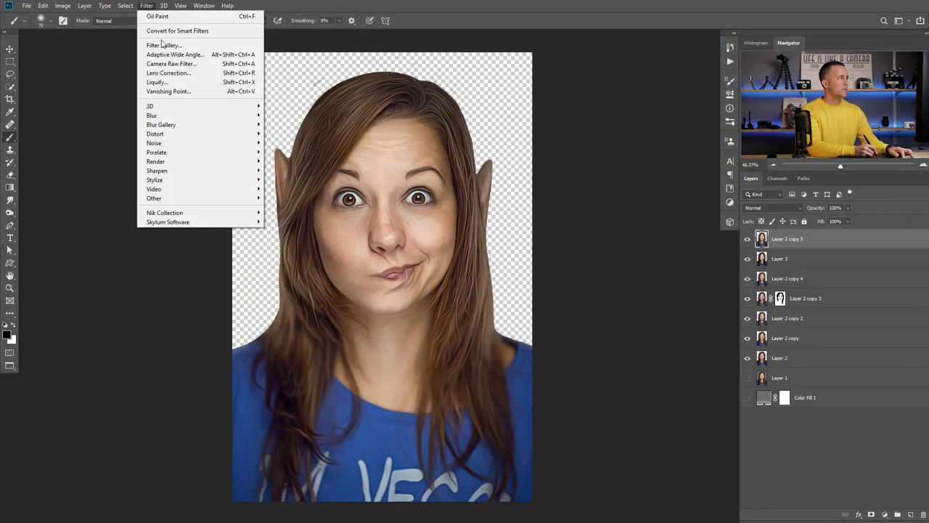
{"action": "left_click", "coordinate": [163, 45]}
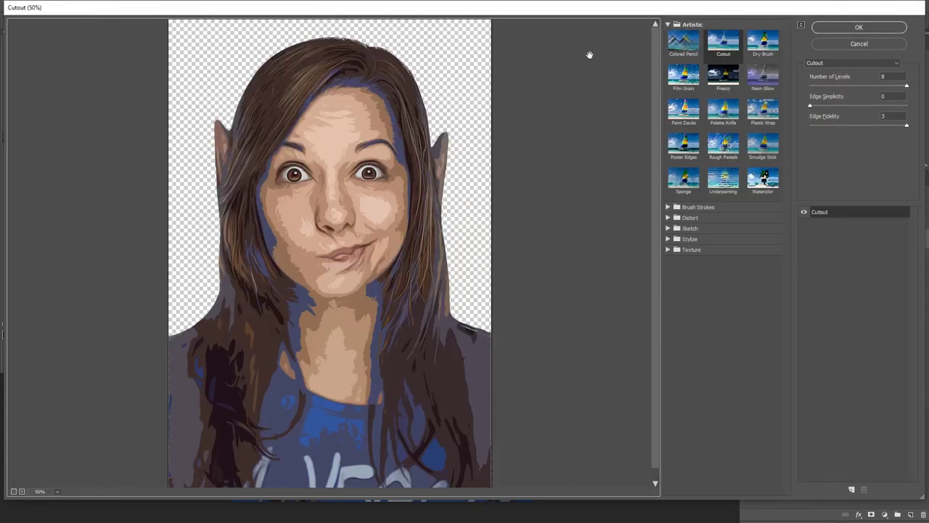
{"action": "left_click", "coordinate": [689, 228]}
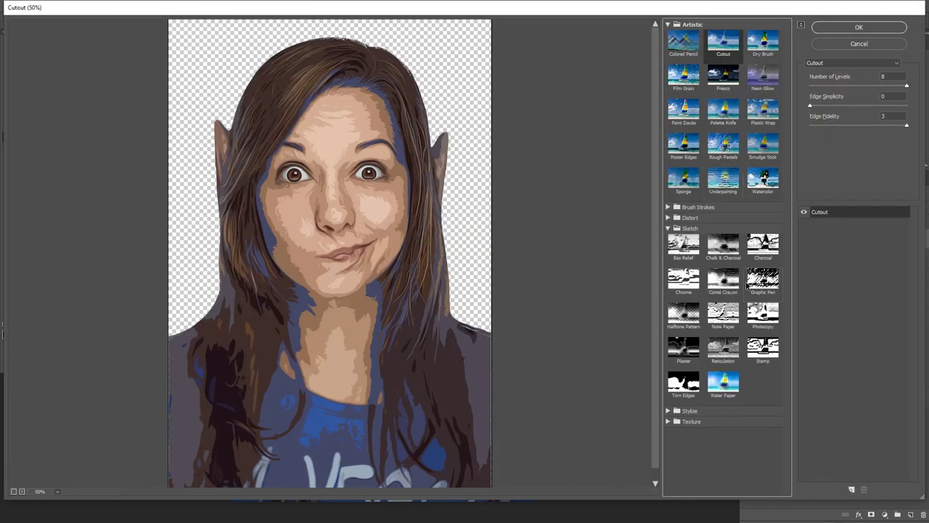
{"action": "left_click", "coordinate": [756, 308]}
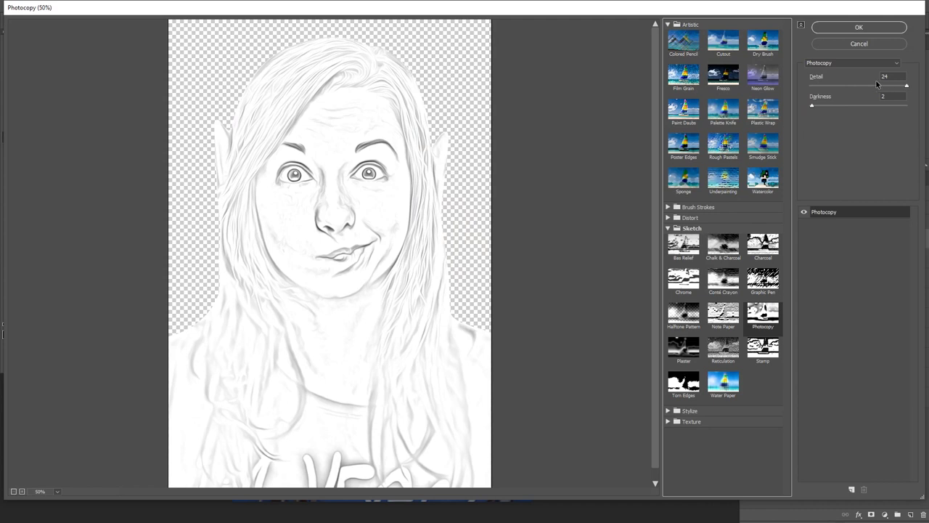
{"action": "mouse_move", "coordinate": [907, 86]}
{"action": "left_mouse_down"}
{"action": "mouse_move", "coordinate": [850, 85]}
{"action": "mouse_move", "coordinate": [907, 85]}
{"action": "left_mouse_up"}
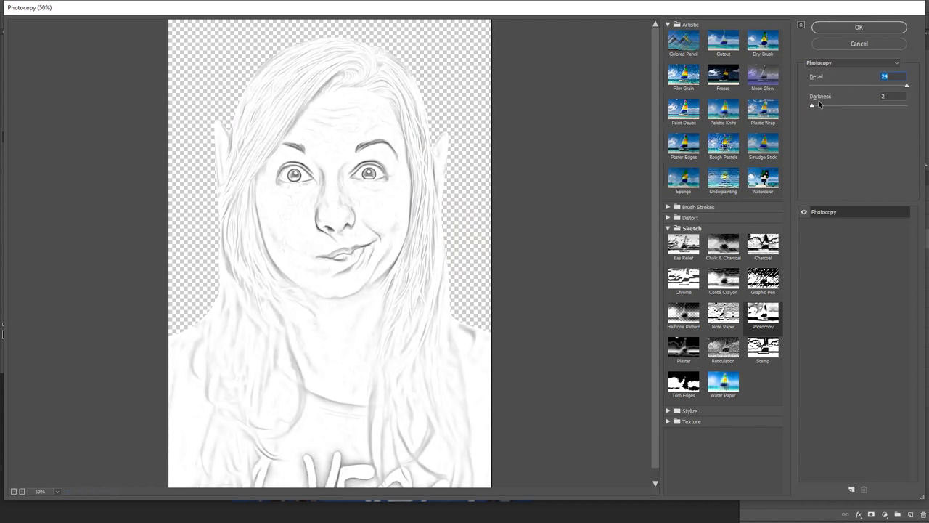
{"action": "left_click_drag", "start_coordinate": [811, 107], "coordinate": [813, 107]}
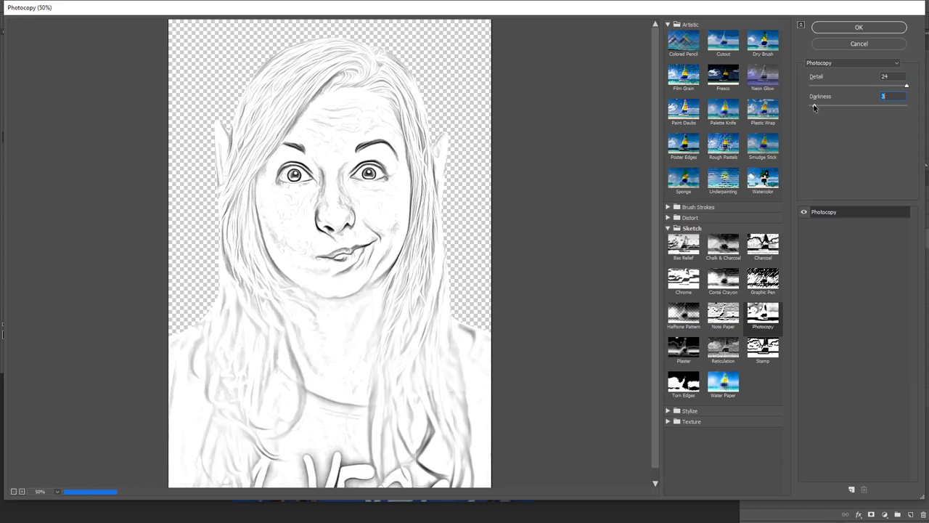
{"action": "left_click", "coordinate": [853, 29]}
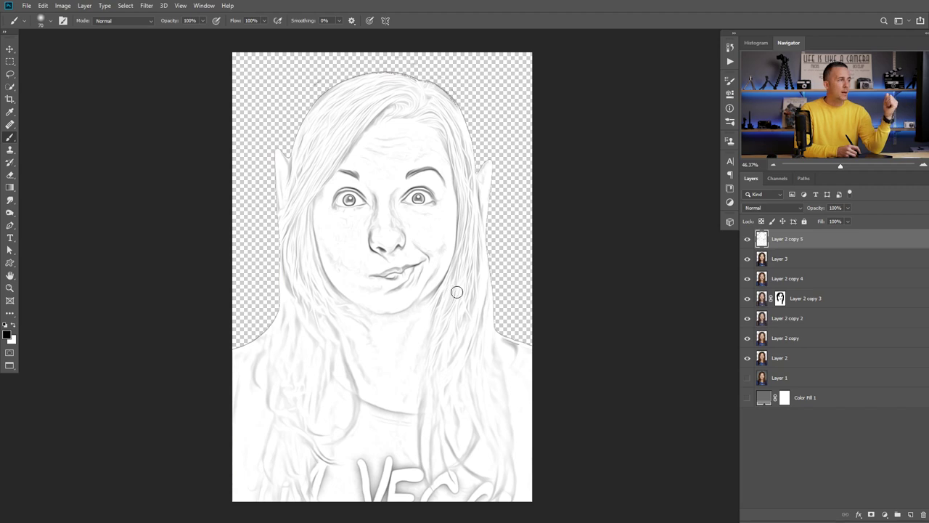
Set the Photocopy layer's blend mode to Multiply and compare the image with and without it
{"action": "left_click", "coordinate": [775, 209]}
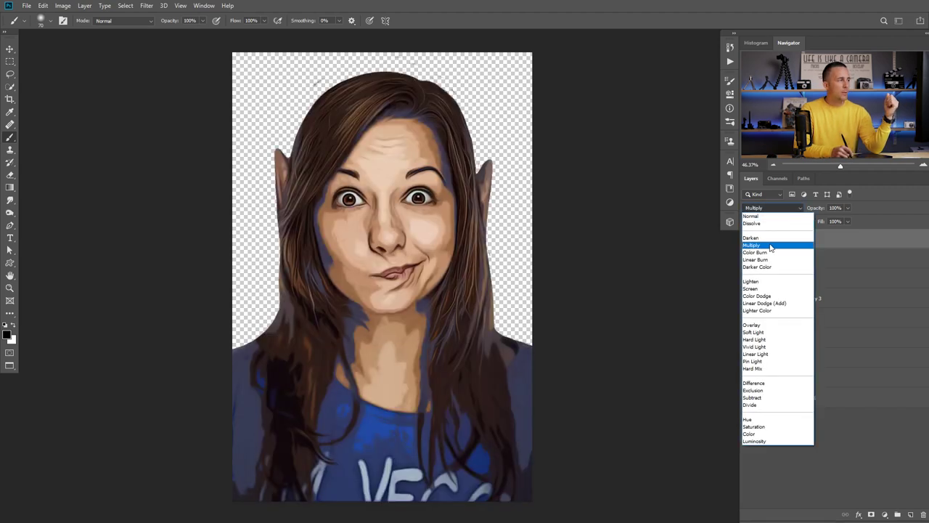
{"action": "left_click", "coordinate": [771, 246]}
{"action": "left_click", "coordinate": [747, 240]}
{"action": "left_click", "coordinate": [746, 239]}
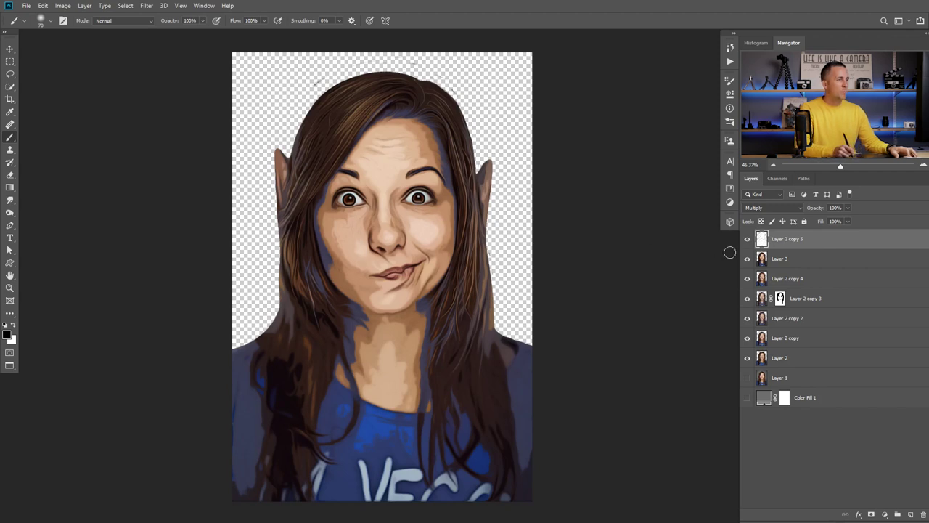
{"action": "left_click", "coordinate": [746, 240]}
{"action": "left_click", "coordinate": [747, 240]}
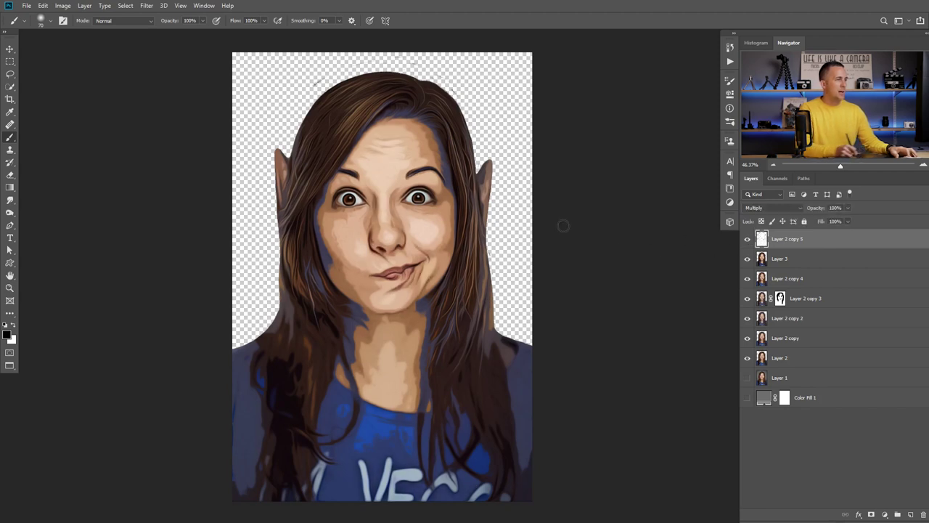
{"action": "left_click", "coordinate": [746, 239]}
{"action": "left_click", "coordinate": [747, 239]}
Lower the Photocopy outline layer's opacity to 66% and compare before and after
{"action": "left_click_drag", "start_coordinate": [819, 211], "coordinate": [807, 212]}
{"action": "left_click", "coordinate": [747, 240]}
{"action": "left_click", "coordinate": [747, 240]}
{"action": "left_click", "coordinate": [747, 239]}
{"action": "left_click", "coordinate": [747, 239]}
{"action": "left_click_drag", "start_coordinate": [814, 210], "coordinate": [816, 209]}
{"action": "left_click", "coordinate": [747, 240]}
{"action": "left_click", "coordinate": [747, 239]}
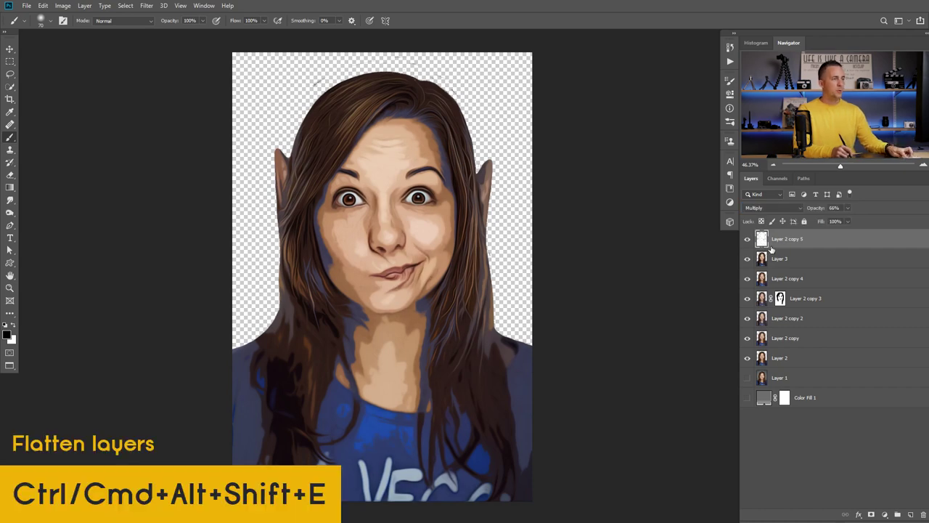
Stamp all visible layers into a new top layer and choose the Halftone Pattern sketch filter for it
{"action": "key", "text": "ctrl+alt+shift+e"}
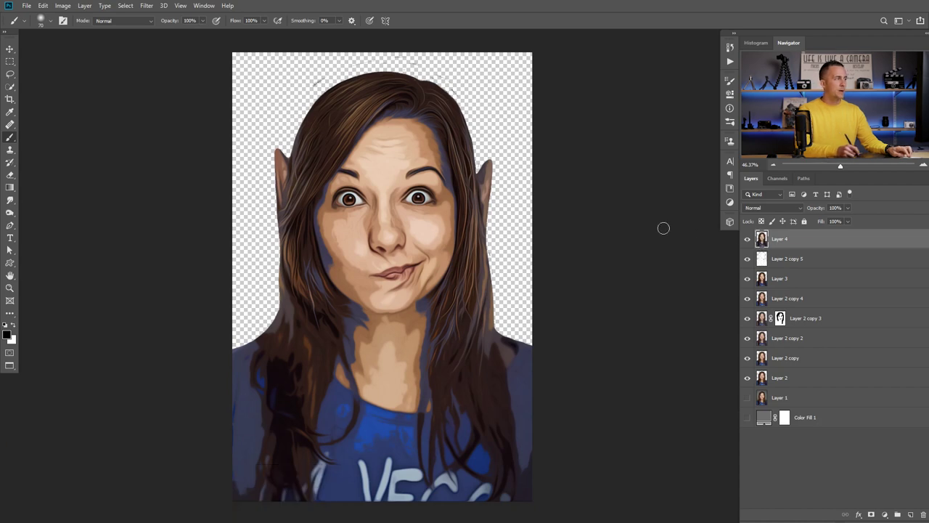
{"action": "left_click", "coordinate": [146, 6]}
{"action": "left_click", "coordinate": [164, 45]}
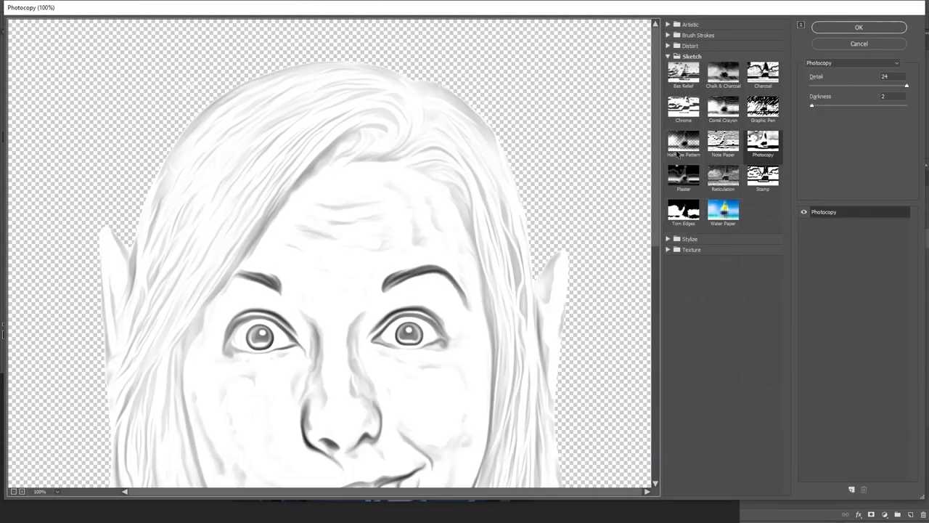
{"action": "left_click", "coordinate": [684, 145]}
{"action": "scroll", "coordinate": [696, 107], "scroll_direction": "down", "scroll_amount": 2}
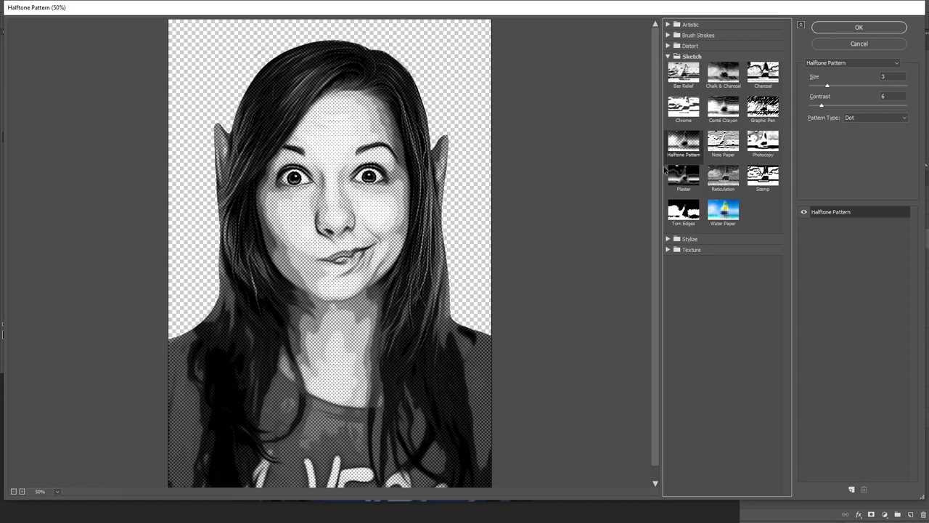
Compare a larger size and the Circle and Line patterns, and apply Halftone Pattern with Size 3, Contrast 6 and pattern type Dot
{"action": "left_click", "coordinate": [829, 87]}
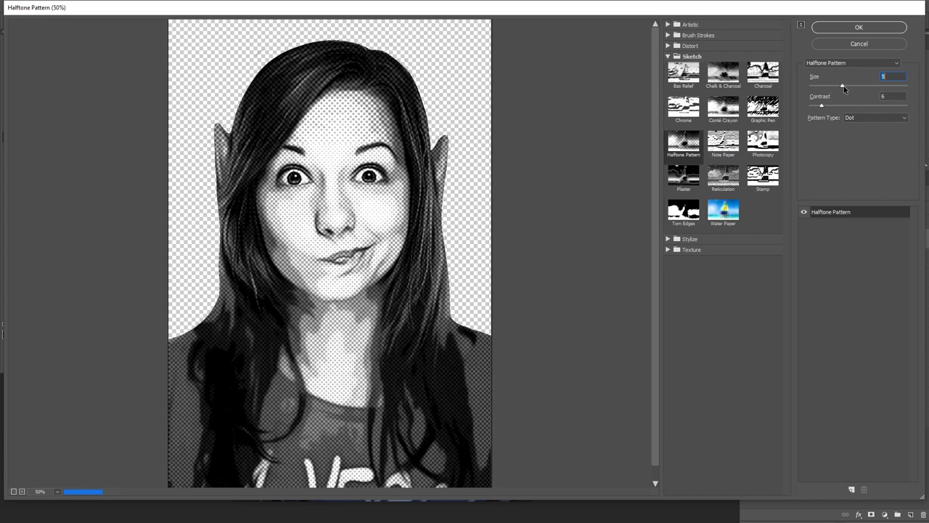
{"action": "left_click", "coordinate": [875, 118]}
{"action": "left_click", "coordinate": [862, 127]}
{"action": "left_click", "coordinate": [887, 119]}
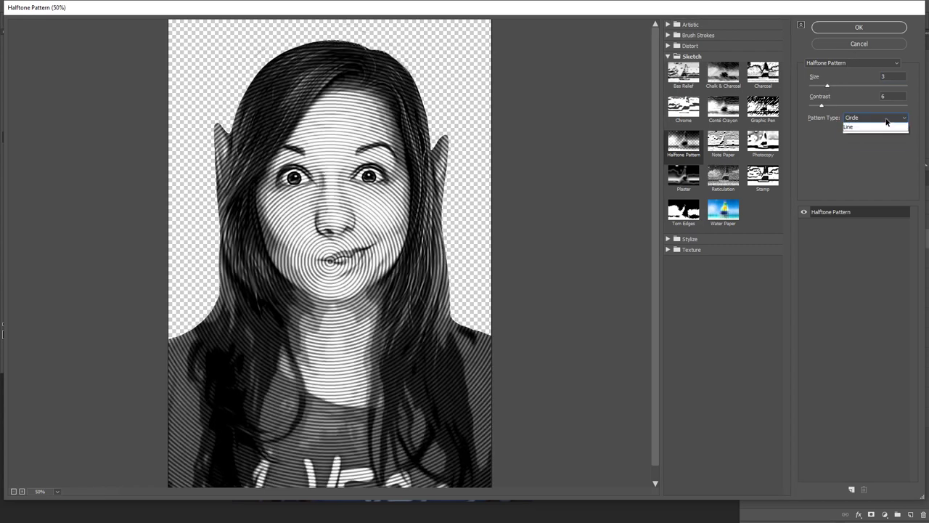
{"action": "left_click", "coordinate": [869, 138]}
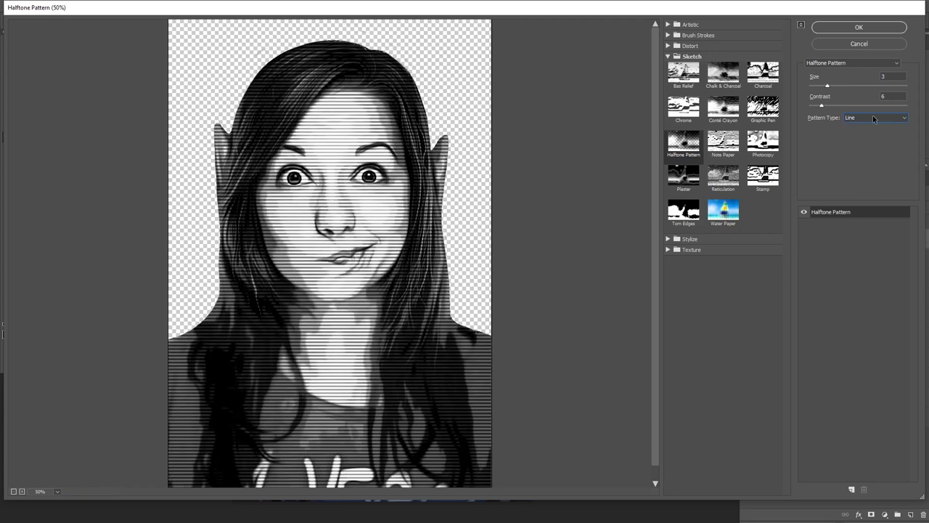
{"action": "left_click", "coordinate": [872, 119]}
{"action": "left_click", "coordinate": [863, 129]}
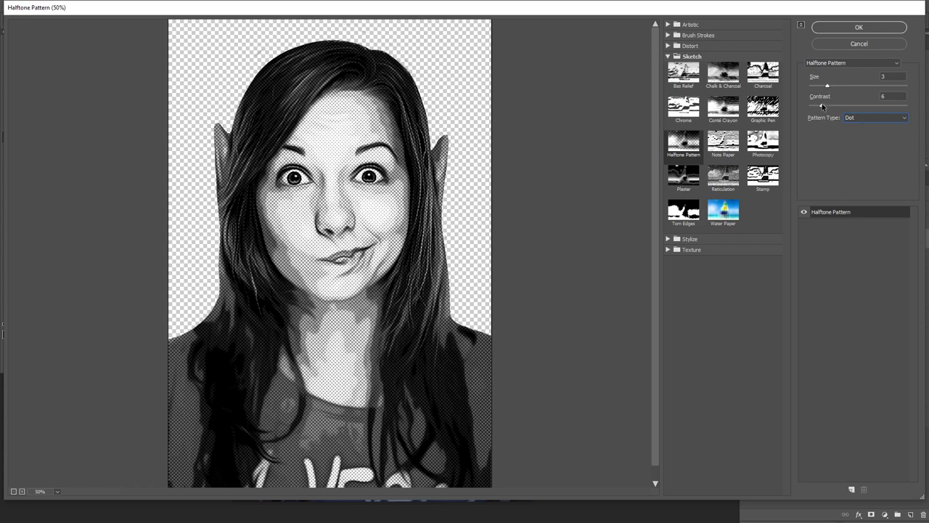
{"action": "mouse_move", "coordinate": [822, 108]}
{"action": "left_mouse_down"}
{"action": "mouse_move", "coordinate": [836, 109]}
{"action": "mouse_move", "coordinate": [821, 107]}
{"action": "left_mouse_up"}
{"action": "left_click", "coordinate": [857, 27]}
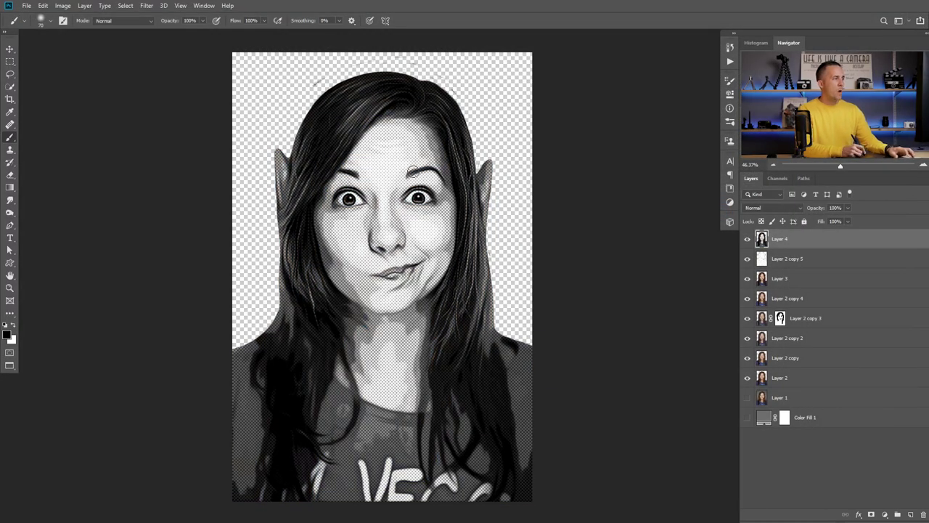
Set Layer 4 to Soft Light and split its Blend If Underlying Layer shadow slider to about 67/143 to keep the pattern out of dark areas
{"action": "left_click", "coordinate": [779, 207]}
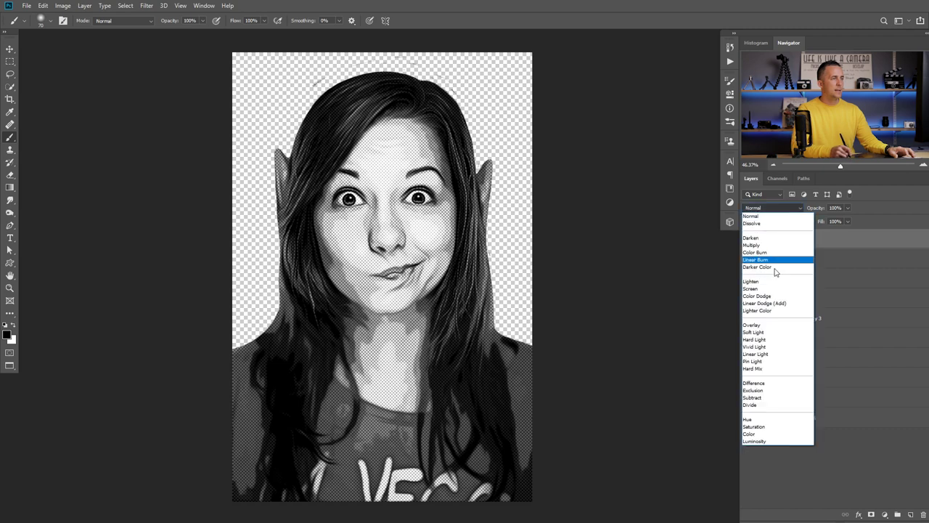
{"action": "left_click", "coordinate": [764, 332]}
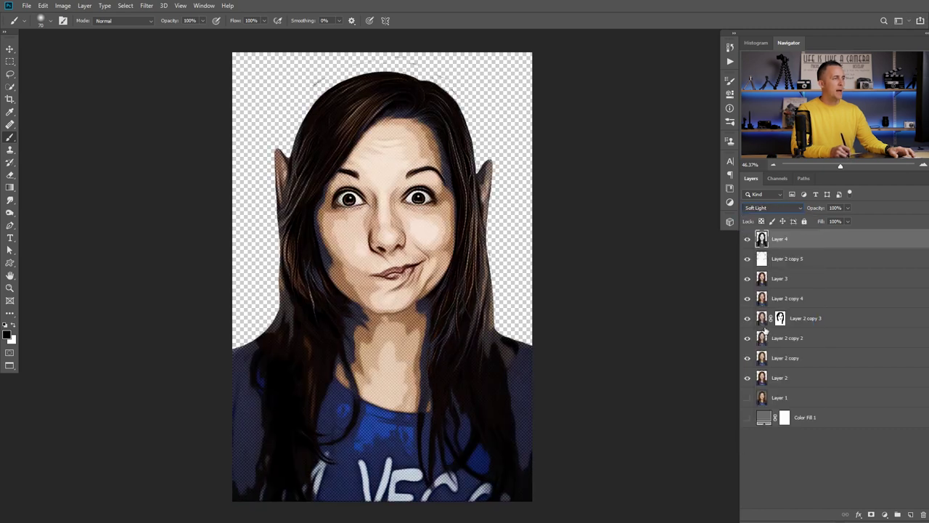
{"action": "double_click", "coordinate": [851, 259]}
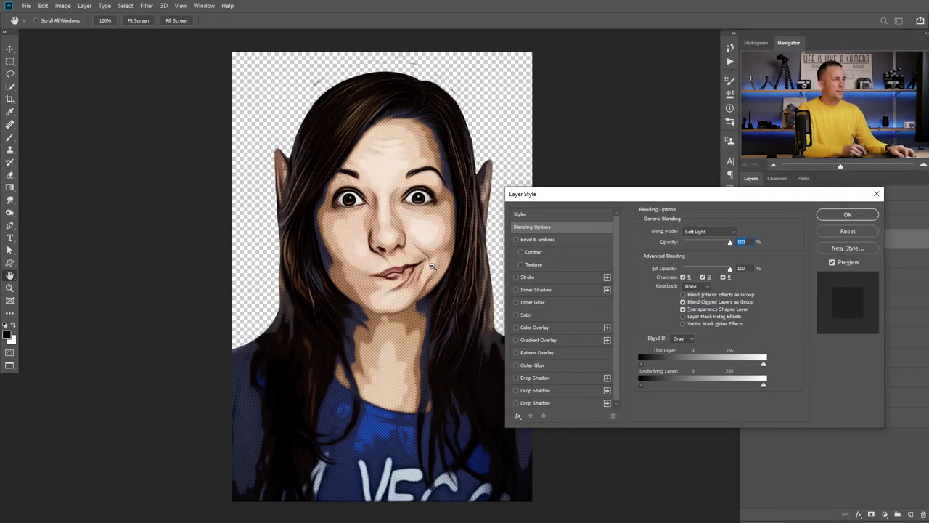
{"action": "left_click_drag", "start_coordinate": [655, 386], "coordinate": [677, 386]}
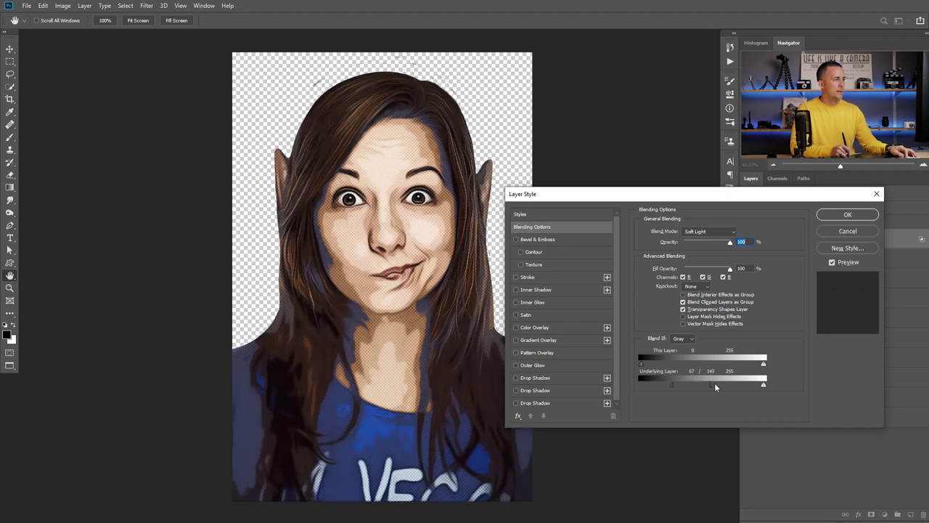
{"action": "left_click_drag", "start_coordinate": [688, 384], "coordinate": [685, 384]}
{"action": "left_click", "coordinate": [846, 217]}
{"action": "key", "text": "b"}
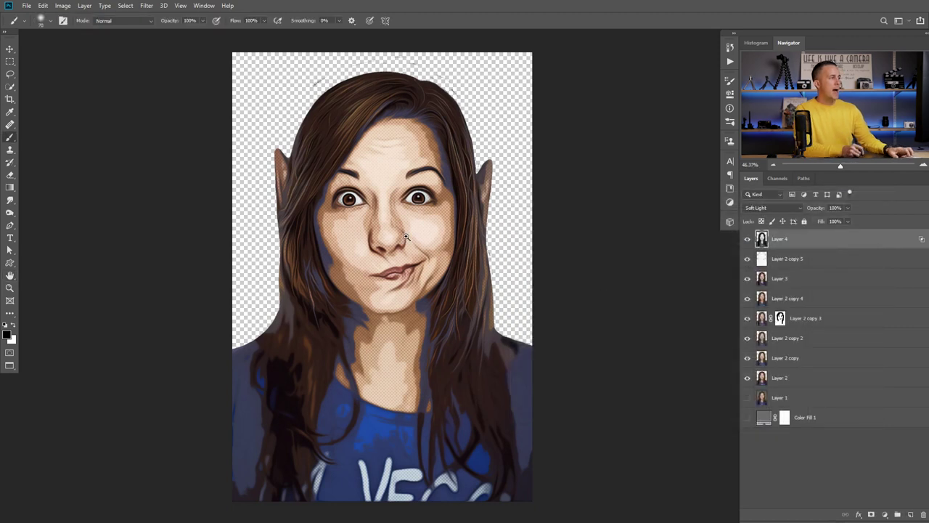
Show Layer 1 and Color Fill 1 again and stamp all visible layers into a new layer at the top
{"action": "scroll", "coordinate": [404, 245], "scroll_direction": "down", "scroll_amount": 3}
{"action": "scroll", "coordinate": [404, 246], "scroll_direction": "up", "scroll_amount": 2}
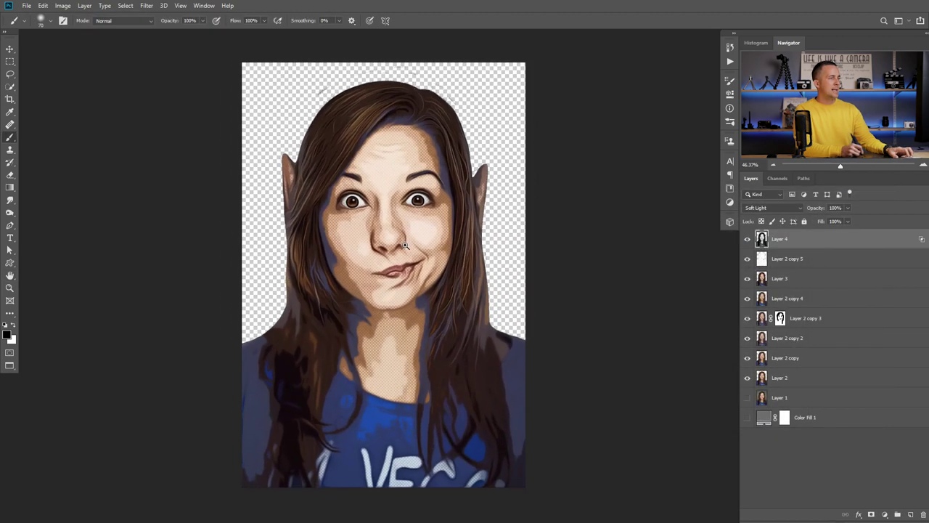
{"action": "left_click", "coordinate": [748, 398]}
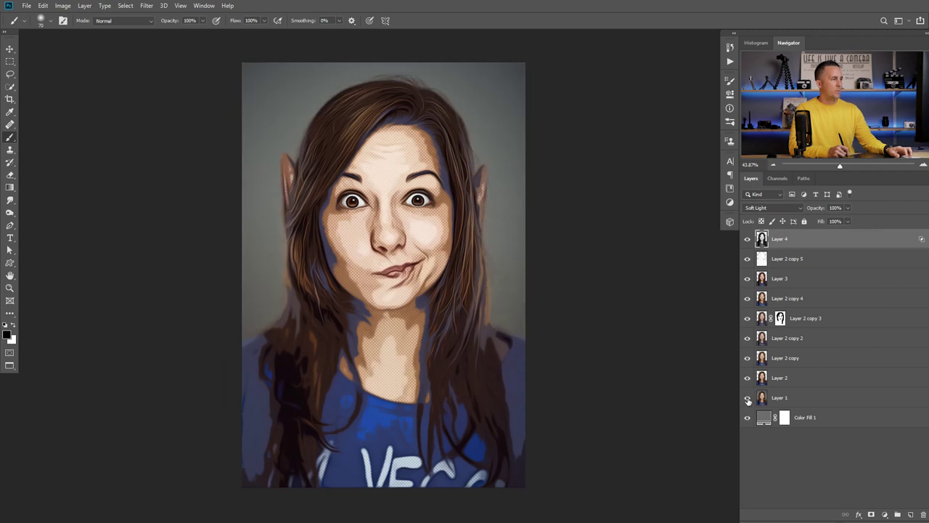
{"action": "left_click", "coordinate": [748, 398]}
{"action": "left_click", "coordinate": [746, 397]}
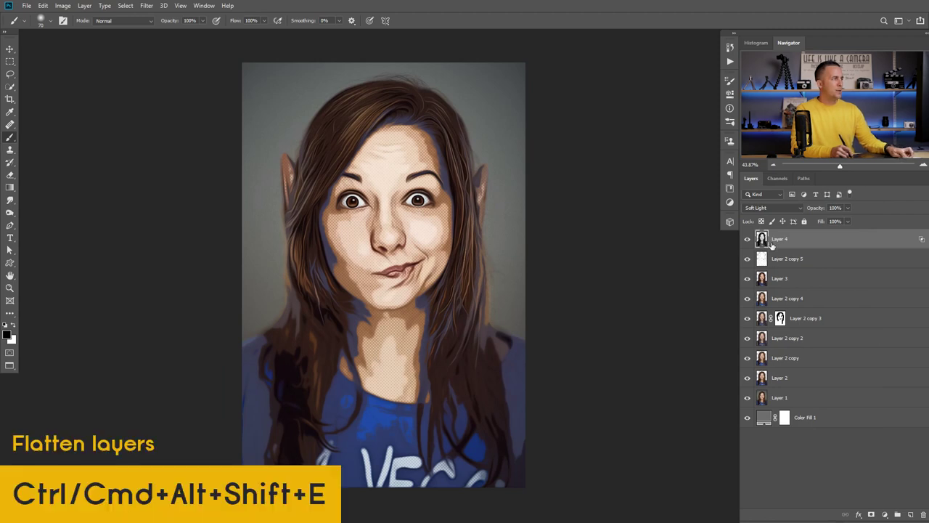
{"action": "key", "text": "ctrl+alt+shift+e"}
In the Camera Raw Filter on Layer 5, set Contrast +20, Shadows +48, Temperature -8, Texture +18 and Clarity about +21
{"action": "left_click", "coordinate": [146, 6]}
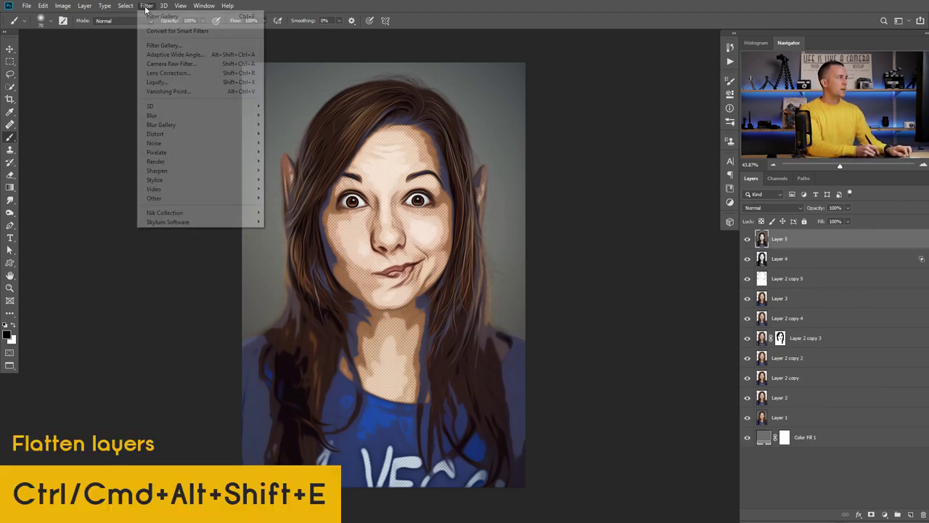
{"action": "left_click", "coordinate": [171, 64]}
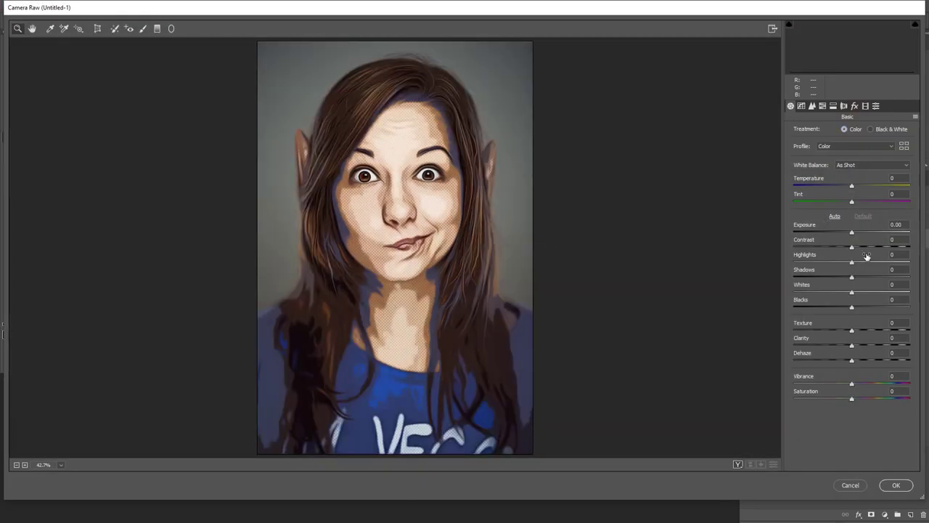
{"action": "left_click", "coordinate": [864, 247]}
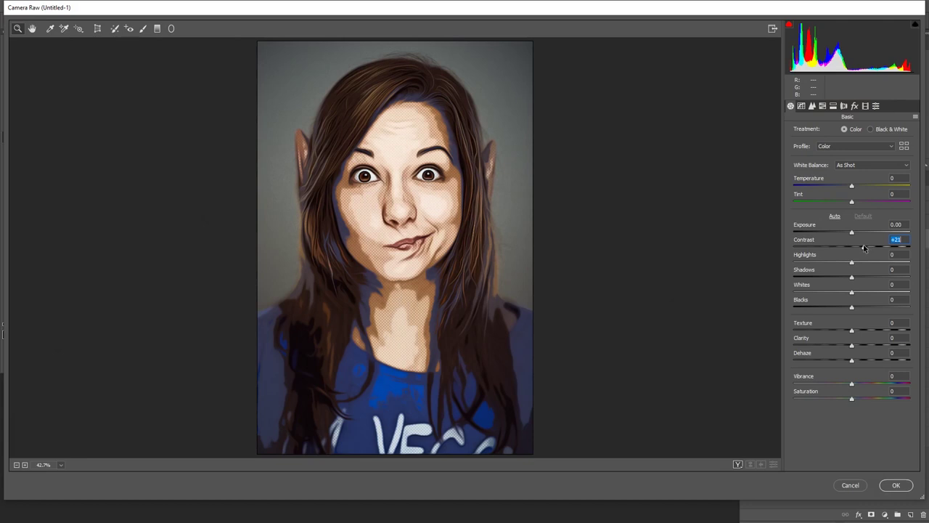
{"action": "left_click_drag", "start_coordinate": [865, 275], "coordinate": [880, 277]}
{"action": "left_click", "coordinate": [846, 186]}
{"action": "left_click_drag", "start_coordinate": [855, 331], "coordinate": [864, 331]}
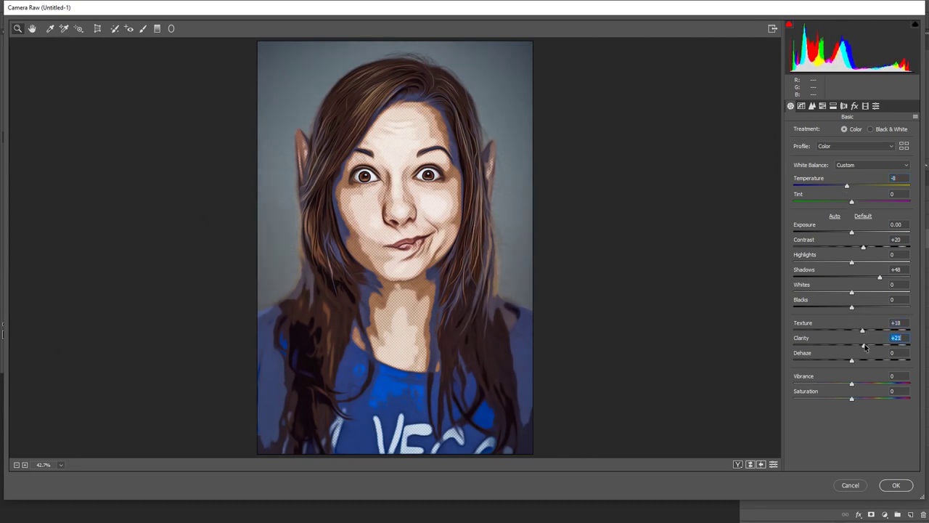
Set the Camera Raw sharpening Amount to 54 with a slightly smaller radius, and add a post-crop vignette with Amount -11 and Feather 61
{"action": "left_click", "coordinate": [812, 106]}
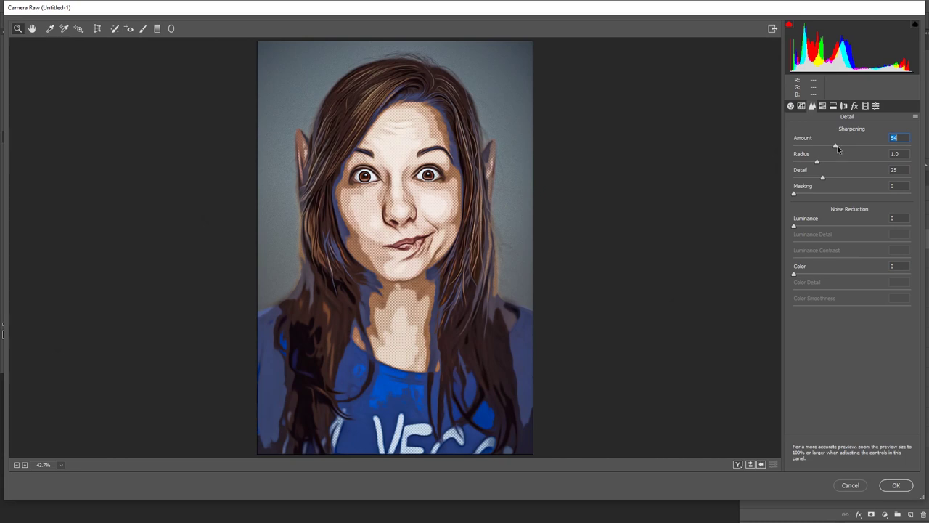
{"action": "left_click_drag", "start_coordinate": [818, 161], "coordinate": [812, 163]}
{"action": "left_click", "coordinate": [854, 106]}
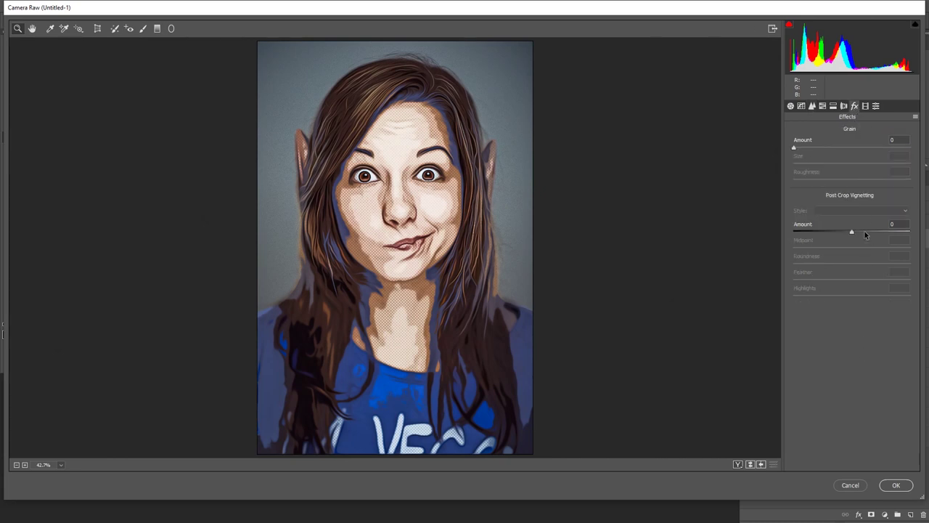
{"action": "left_click_drag", "start_coordinate": [864, 231], "coordinate": [845, 231]}
{"action": "left_click_drag", "start_coordinate": [851, 280], "coordinate": [864, 279]}
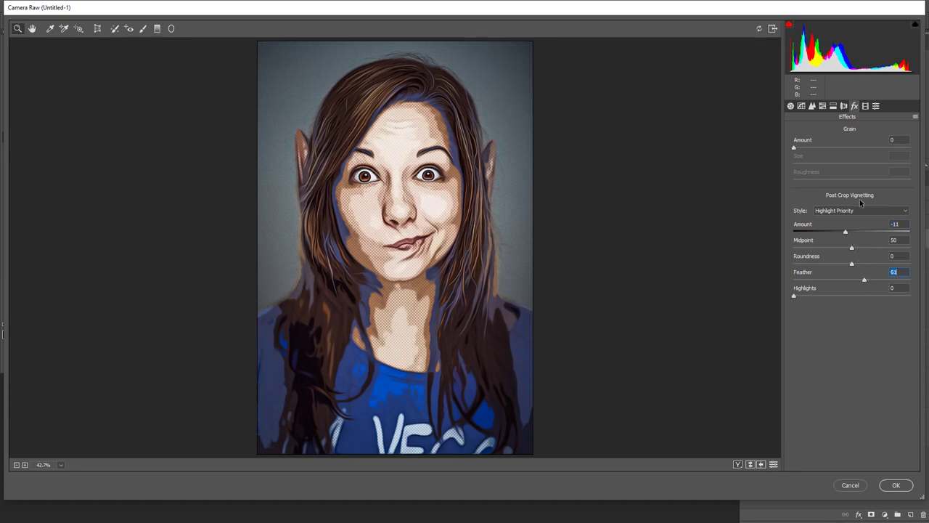
Split-tone the image with highlights at Hue 44, Saturation 18 and shadows at Hue 218, Saturation 11
{"action": "left_click", "coordinate": [832, 106]}
{"action": "left_click_drag", "start_coordinate": [850, 220], "coordinate": [864, 219]}
{"action": "left_click_drag", "start_coordinate": [795, 234], "coordinate": [804, 235]}
{"action": "left_click_drag", "start_coordinate": [807, 146], "coordinate": [814, 163]}
{"action": "left_click_drag", "start_coordinate": [804, 238], "coordinate": [807, 237]}
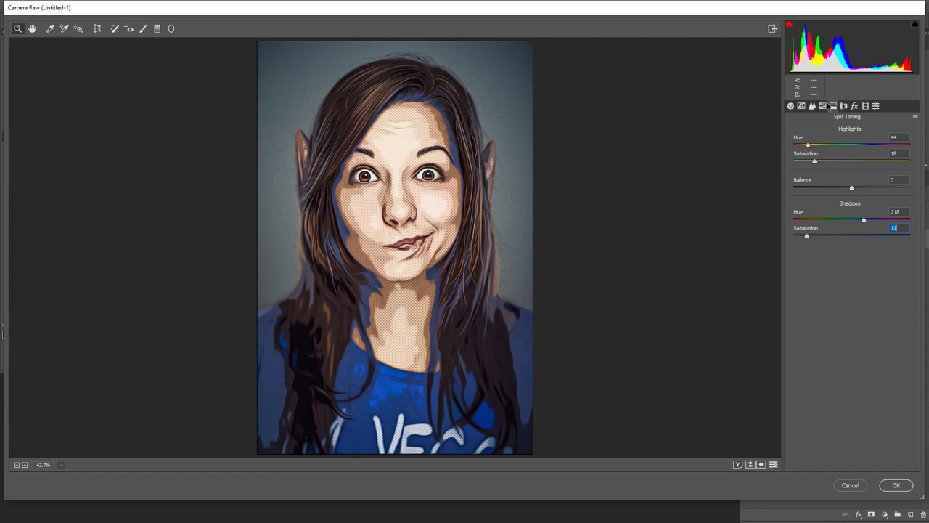
Set Blacks to -15, Saturation to +13 and Dehaze to +13, and apply the Camera Raw Filter to Layer 5
{"action": "left_click", "coordinate": [791, 106]}
{"action": "left_click_drag", "start_coordinate": [852, 314], "coordinate": [846, 314]}
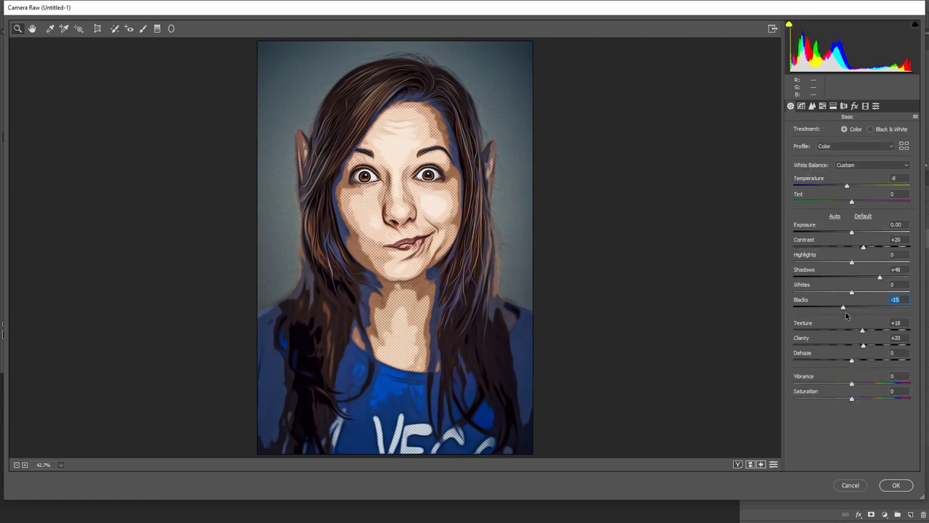
{"action": "left_click_drag", "start_coordinate": [854, 394], "coordinate": [860, 400]}
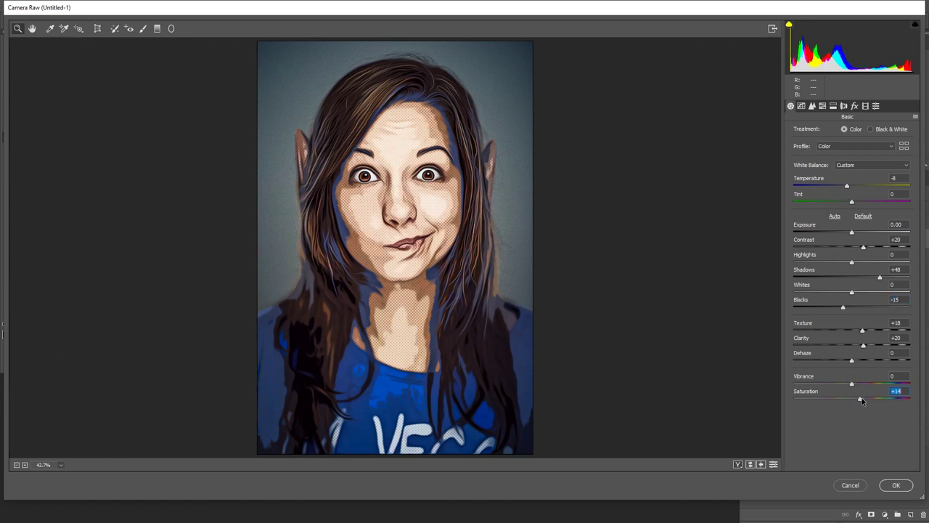
{"action": "mouse_move", "coordinate": [851, 362]}
{"action": "left_mouse_down"}
{"action": "mouse_move", "coordinate": [871, 363]}
{"action": "mouse_move", "coordinate": [860, 363]}
{"action": "left_mouse_up"}
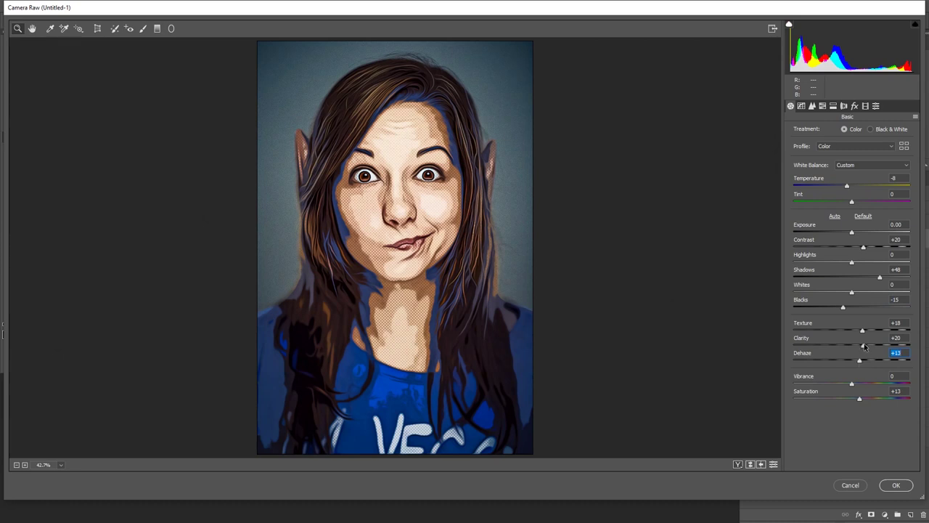
{"action": "left_click", "coordinate": [896, 485]}
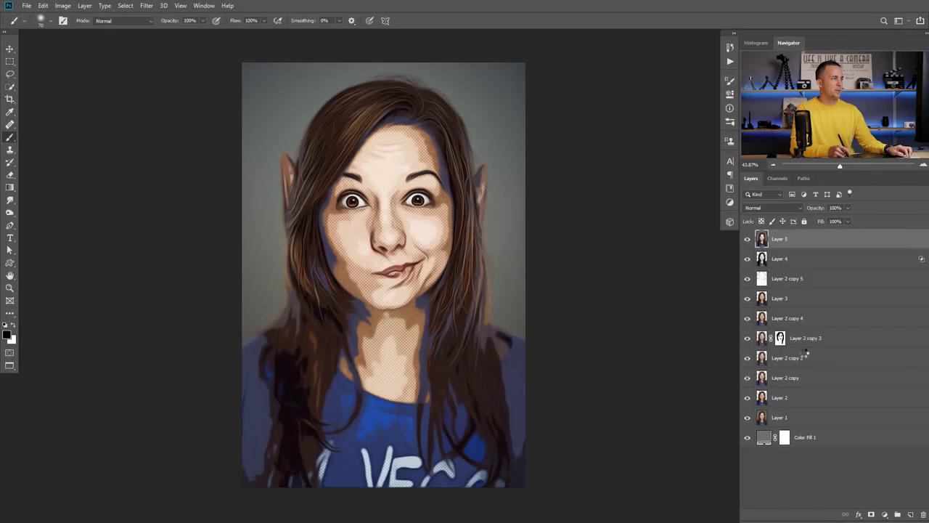
Compare the finished effect with the original photo on Layer 1 and inspect the face and hair up close
{"action": "left_click", "coordinate": [747, 417], "text": "alt"}
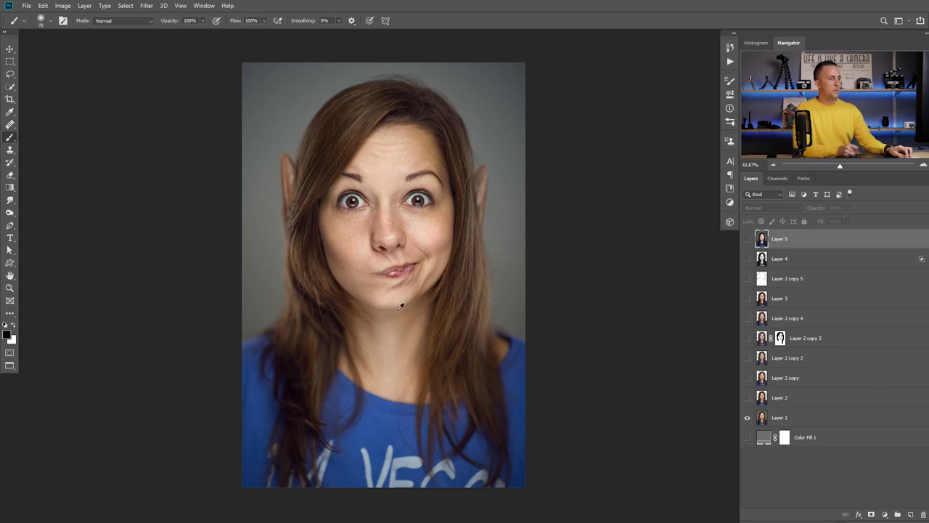
{"action": "left_click", "coordinate": [747, 418], "text": "alt"}
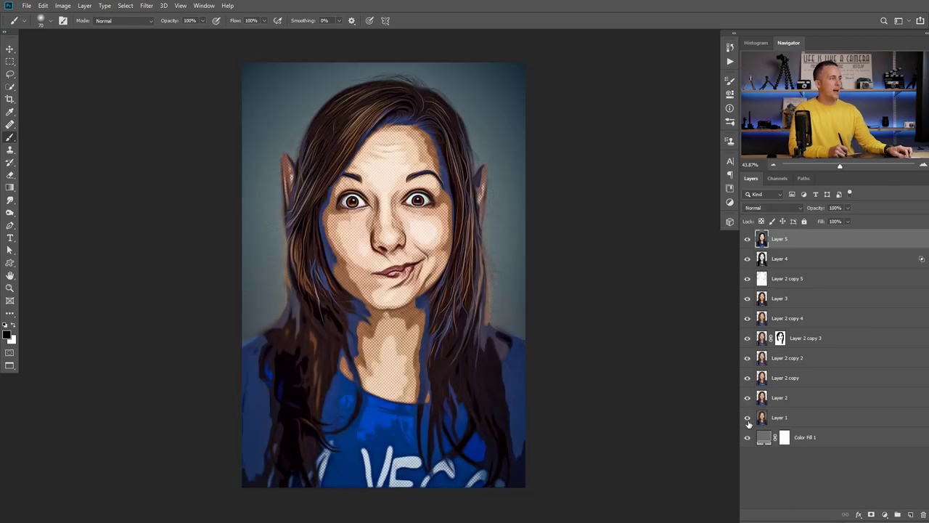
{"action": "left_click", "coordinate": [748, 419], "text": "alt"}
{"action": "left_click", "coordinate": [748, 419], "text": "alt"}
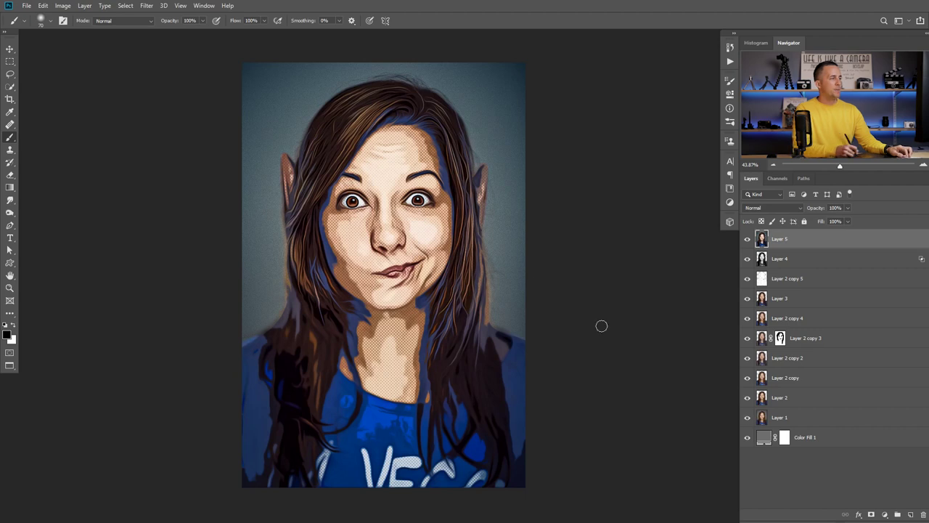
{"action": "left_click_drag", "start_coordinate": [410, 223], "coordinate": [436, 312]}
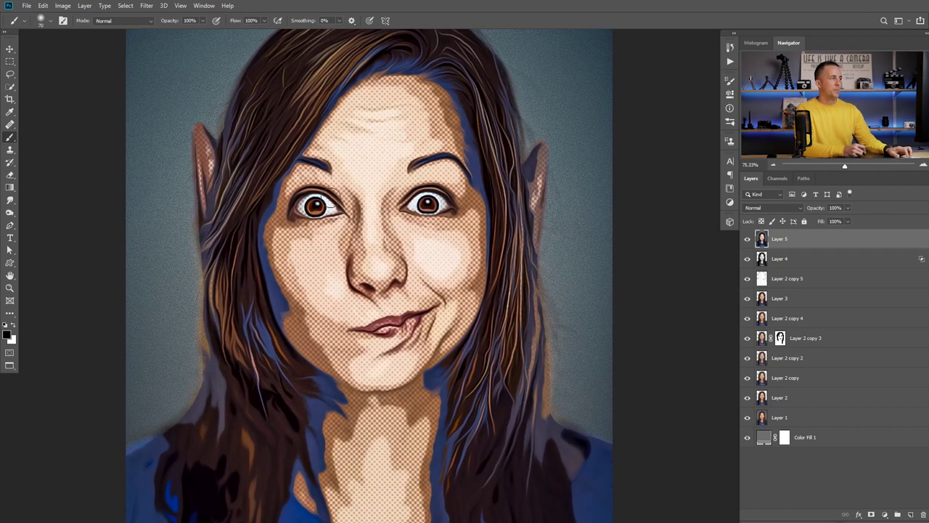
{"action": "scroll", "coordinate": [436, 312], "scroll_direction": "down", "scroll_amount": 3}
{"action": "left_click_drag", "start_coordinate": [457, 199], "coordinate": [451, 167]}
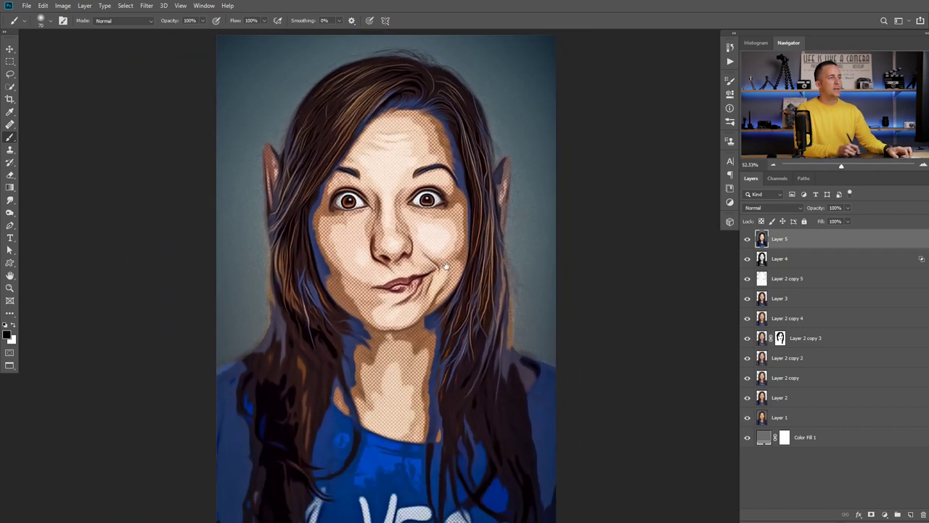
Try the Artistic Cutout filter on Layer 5 with Number of Levels 5 and a higher Edge Simplicity
{"action": "left_click", "coordinate": [145, 6]}
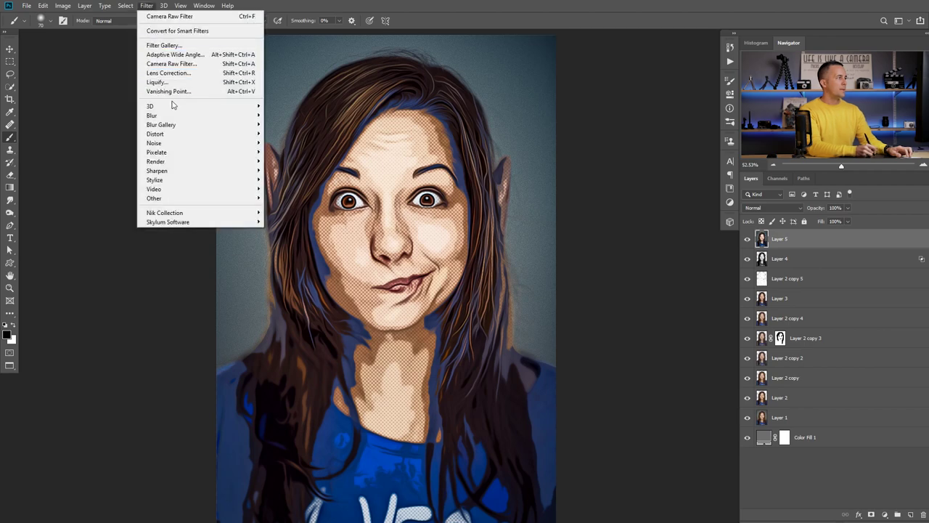
{"action": "left_click", "coordinate": [178, 47]}
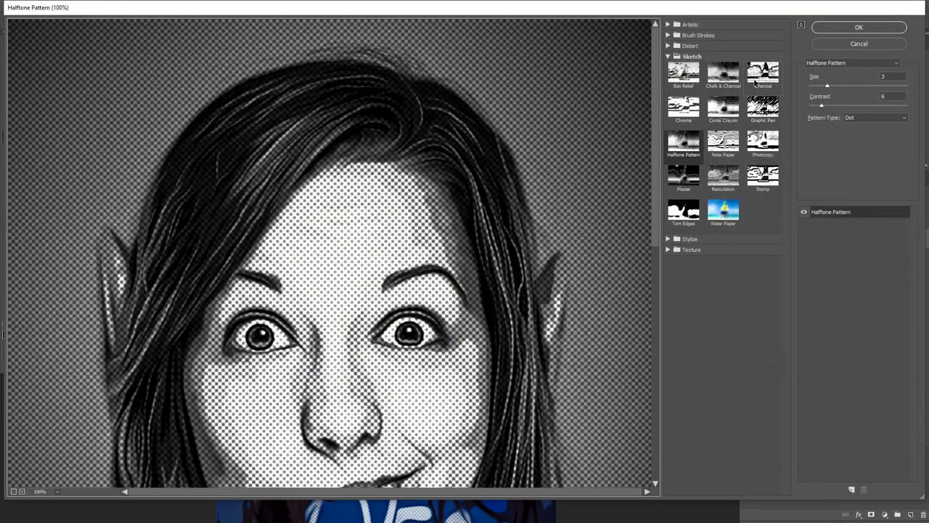
{"action": "left_click", "coordinate": [713, 27]}
{"action": "left_click", "coordinate": [722, 42]}
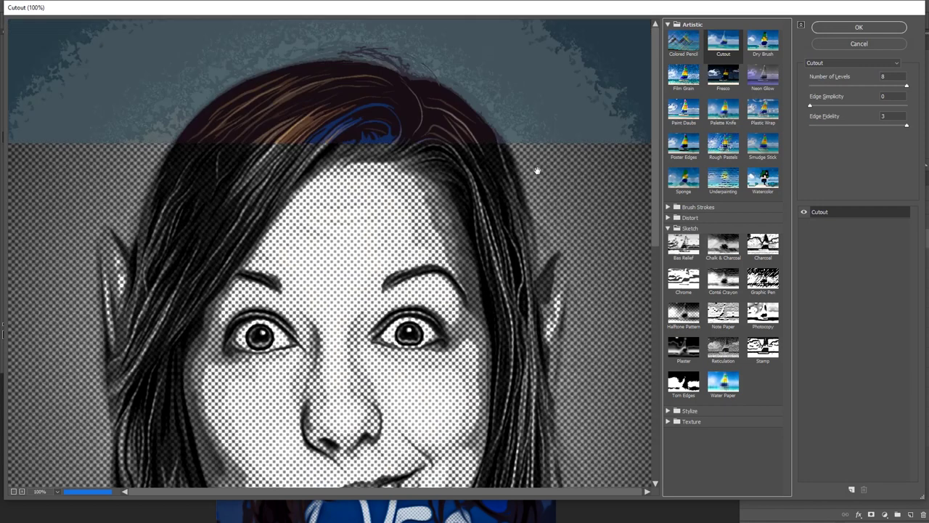
{"action": "left_click", "coordinate": [521, 145], "text": "alt"}
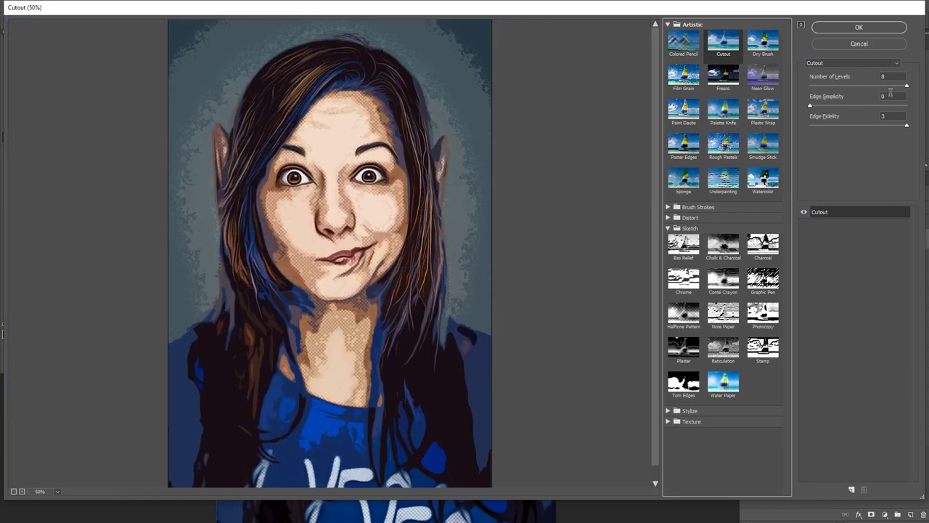
{"action": "left_click_drag", "start_coordinate": [906, 86], "coordinate": [871, 87]}
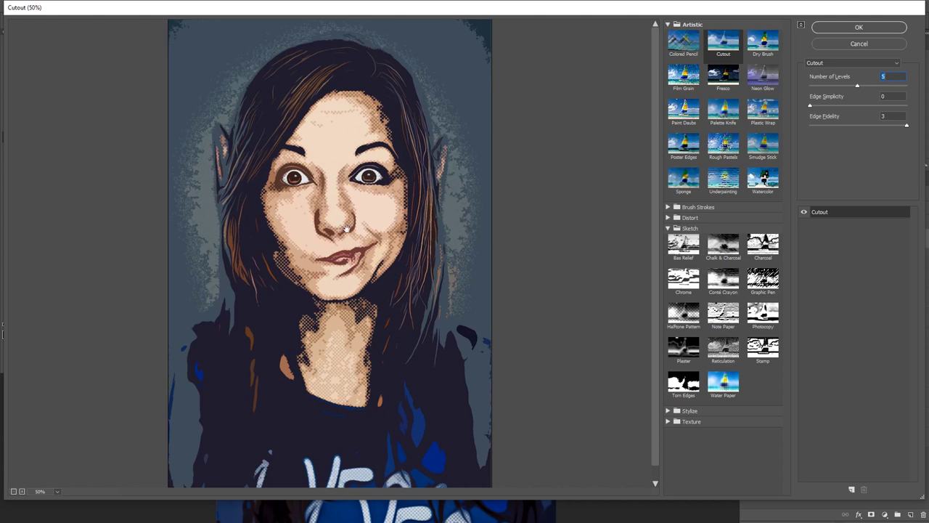
{"action": "left_click_drag", "start_coordinate": [812, 108], "coordinate": [831, 107]}
{"action": "left_click", "coordinate": [853, 47]}
{"action": "scroll", "coordinate": [422, 243], "scroll_direction": "down", "scroll_amount": 3}
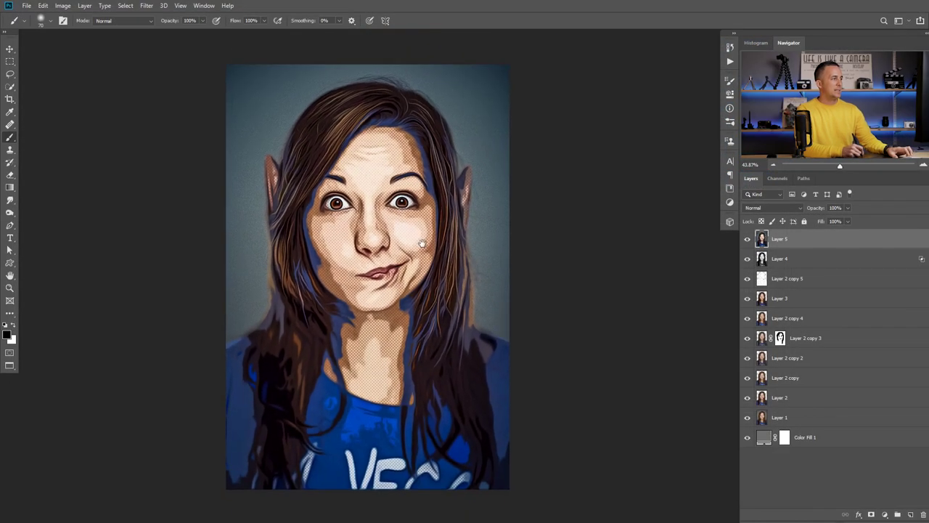